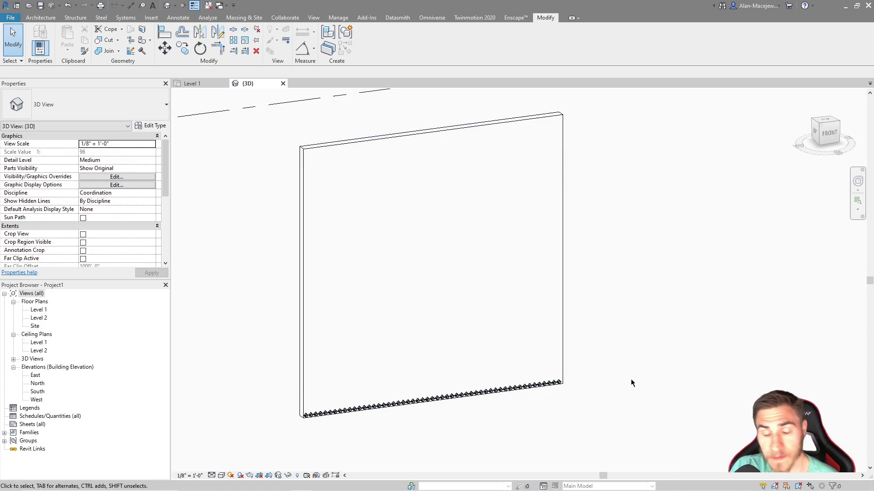
Window-select the Array Horizontal_Face peg row at the wall base and confirm Horizontal Number 53
left_click(510, 406)
left_click(443, 447)
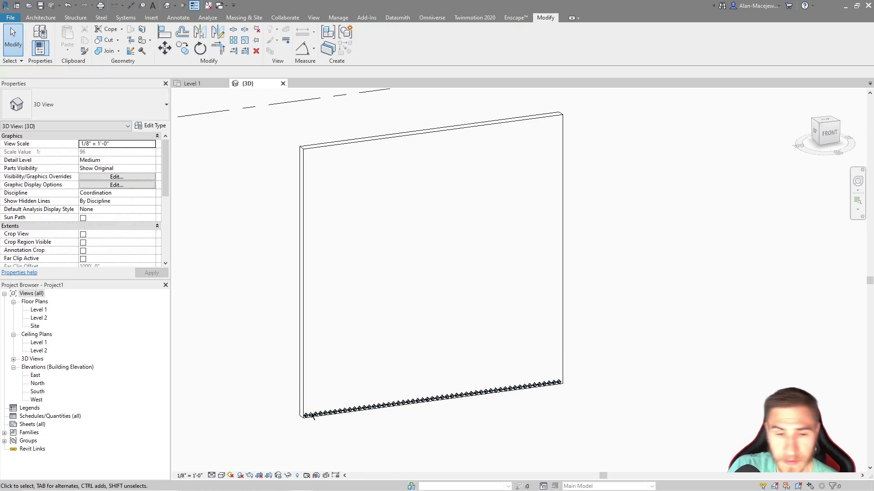
left_click(331, 413)
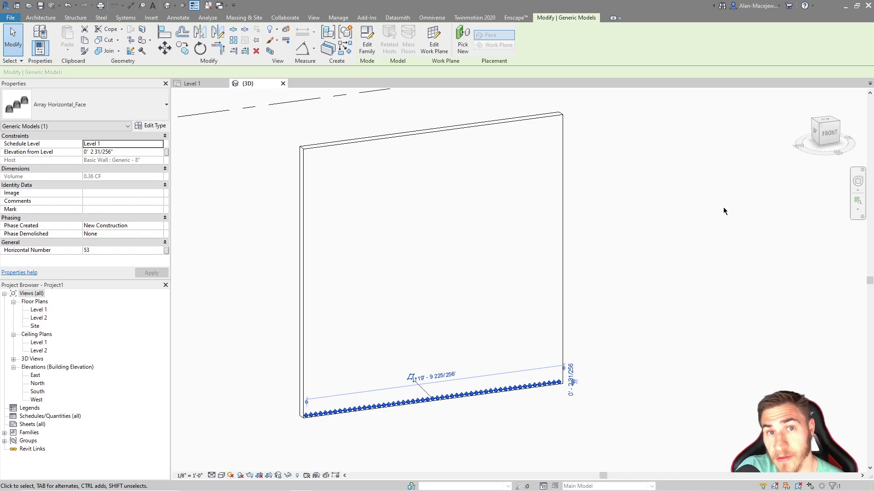
left_click(491, 422)
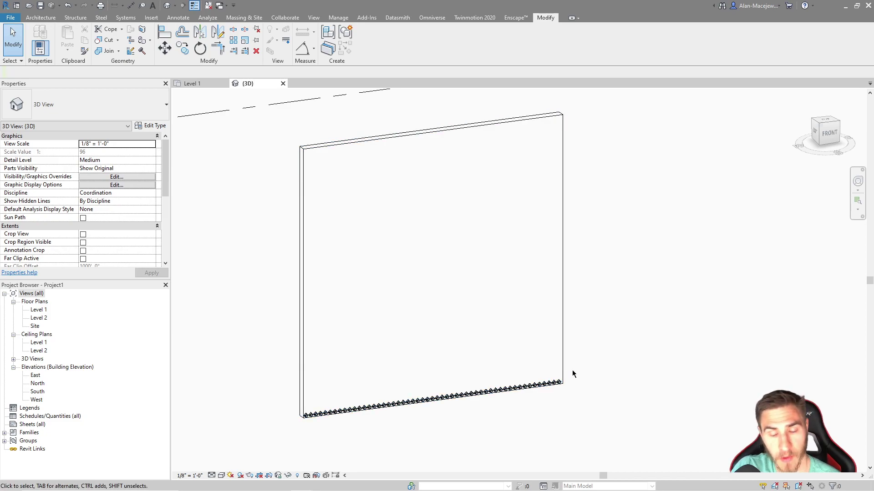
left_click(410, 405)
left_click(386, 415)
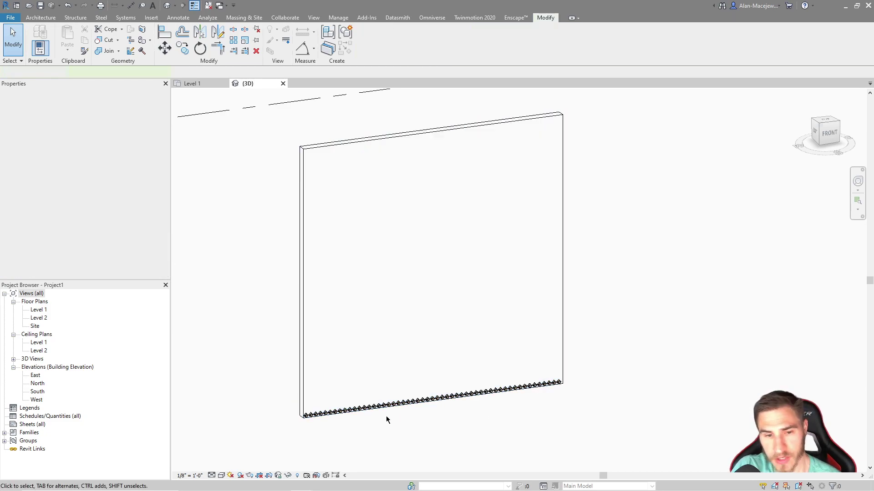
left_click_drag(270, 438, 642, 326)
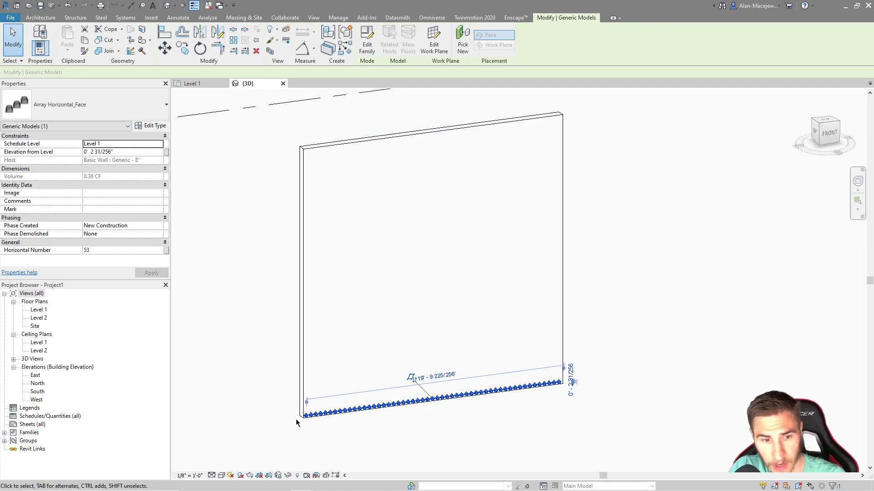
scroll(296, 423, "up", 5)
scroll(361, 391, "down", 1)
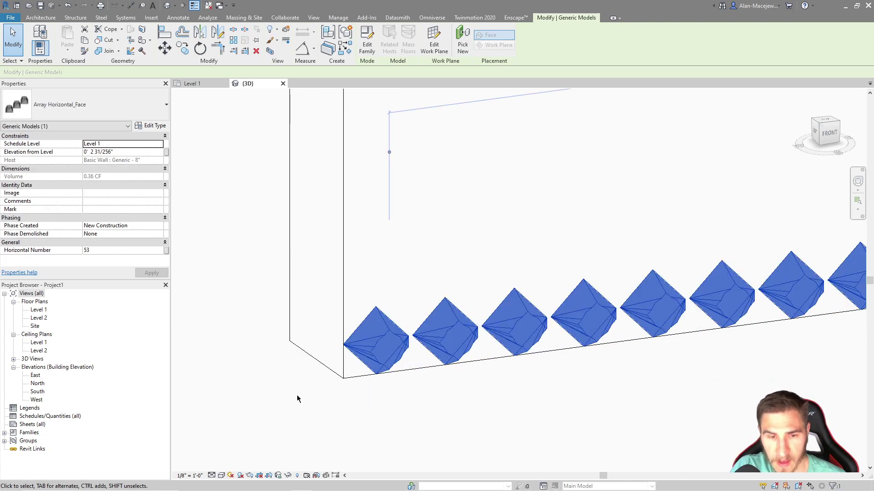
scroll(297, 395, "down", 5)
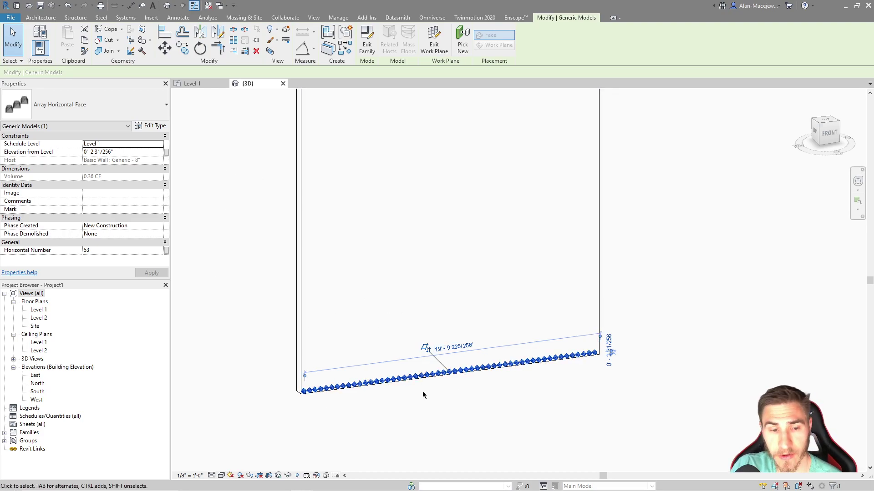
Select the peg array and open its family's Ref. Level floor plan
left_click(456, 415)
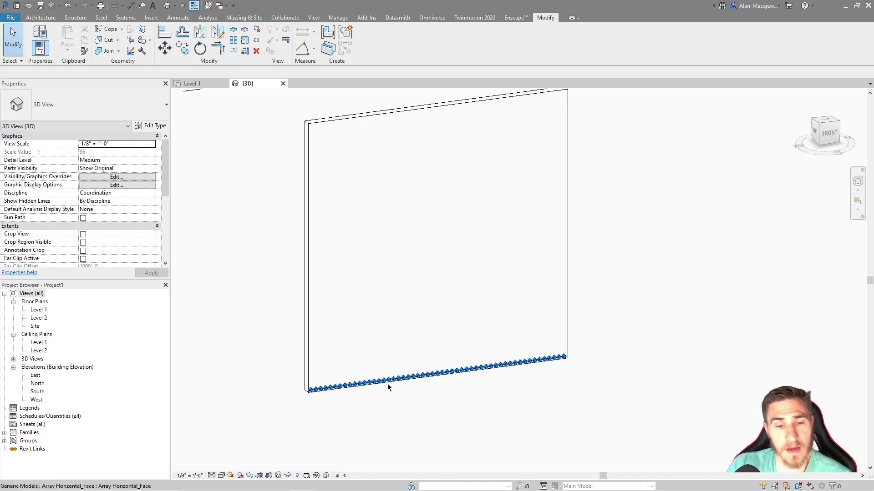
left_click(381, 381)
left_click(381, 410)
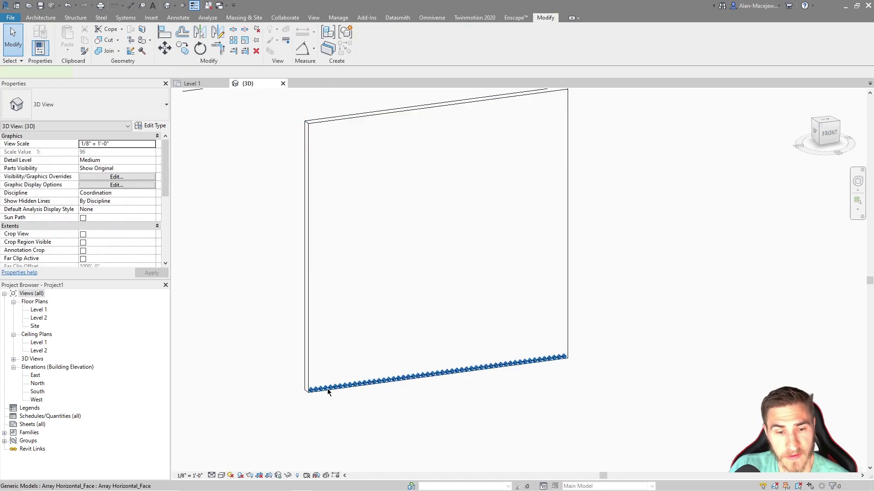
left_click(327, 392)
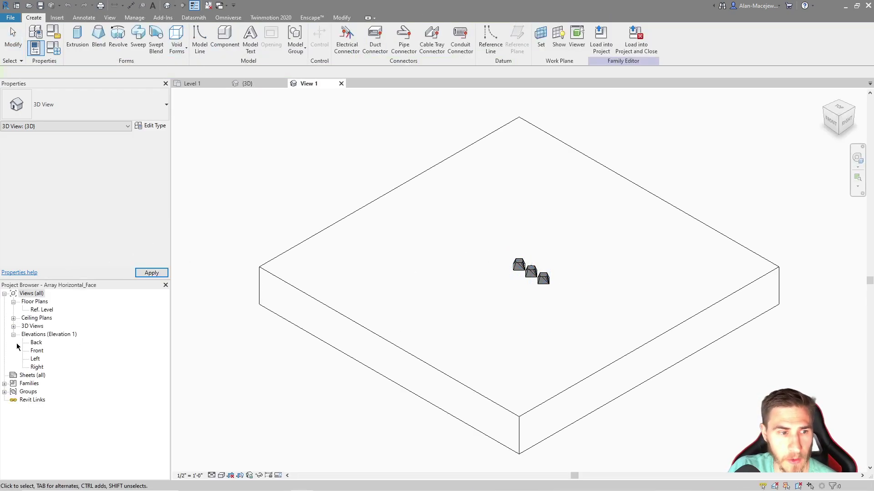
double_click(41, 310)
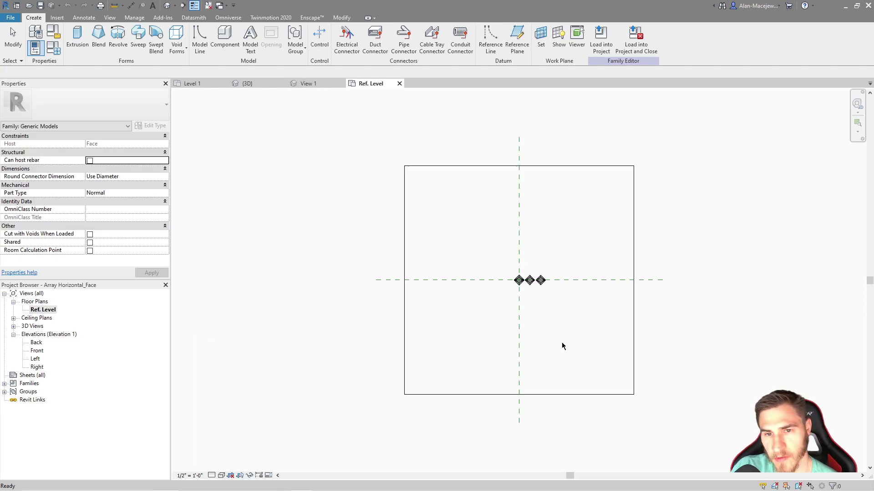
Zoom in to inspect the three diamonds forming Array Group 1
scroll(561, 278, "up", 3)
left_click(524, 283)
scroll(523, 283, "up", 2)
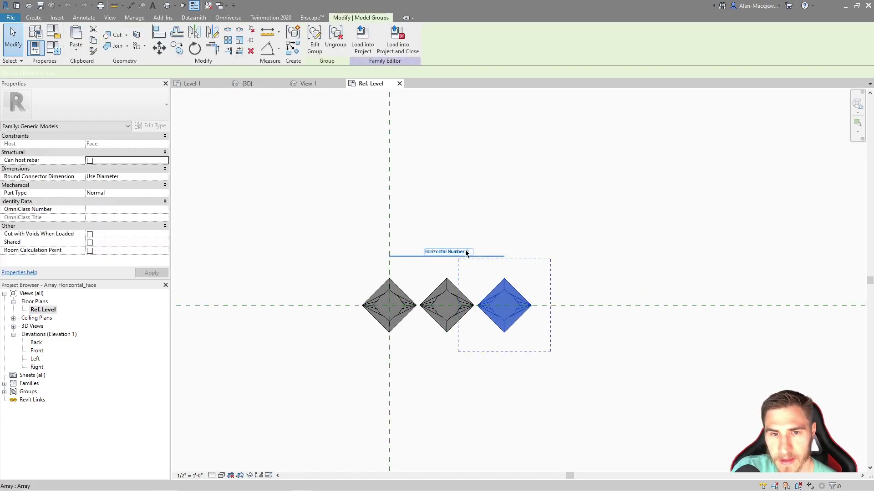
left_click(482, 242)
scroll(473, 218, "down", 2)
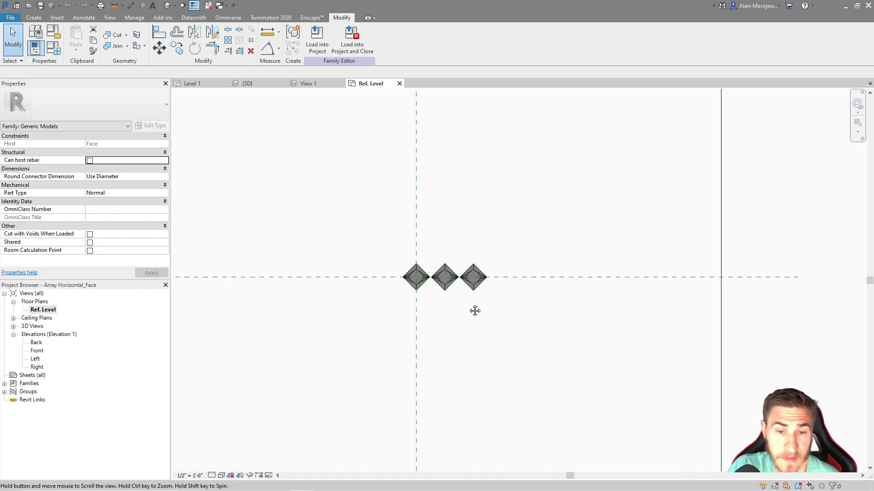
scroll(474, 310, "down", 2)
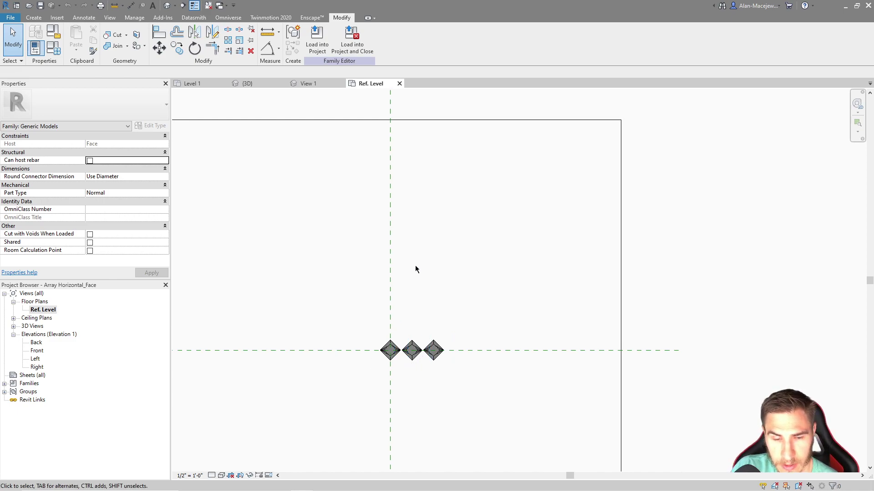
scroll(408, 351, "up", 1)
scroll(407, 351, "up", 2)
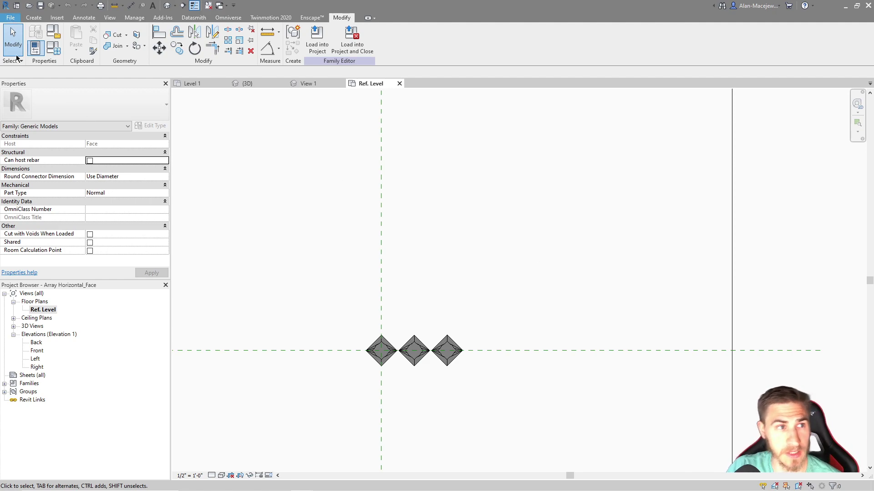
Create a new family from the Generic Model face based.rft template
left_click(10, 17)
mouse_move(30, 52)
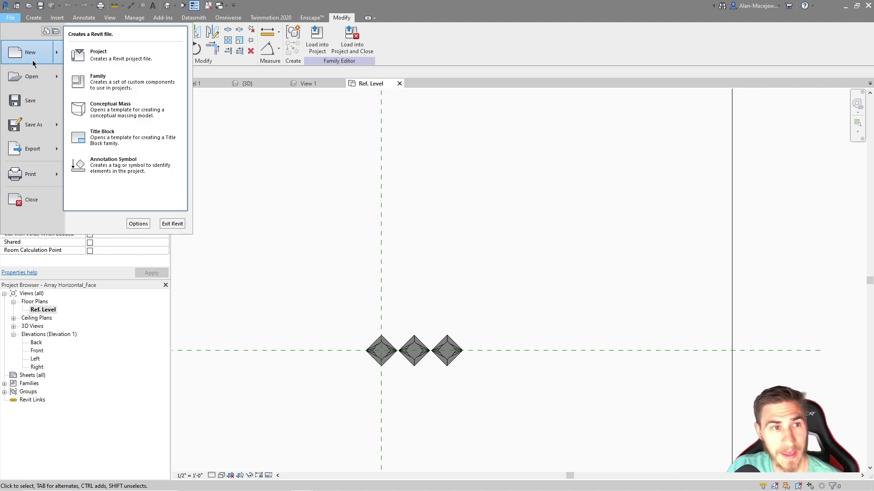
left_click(84, 80)
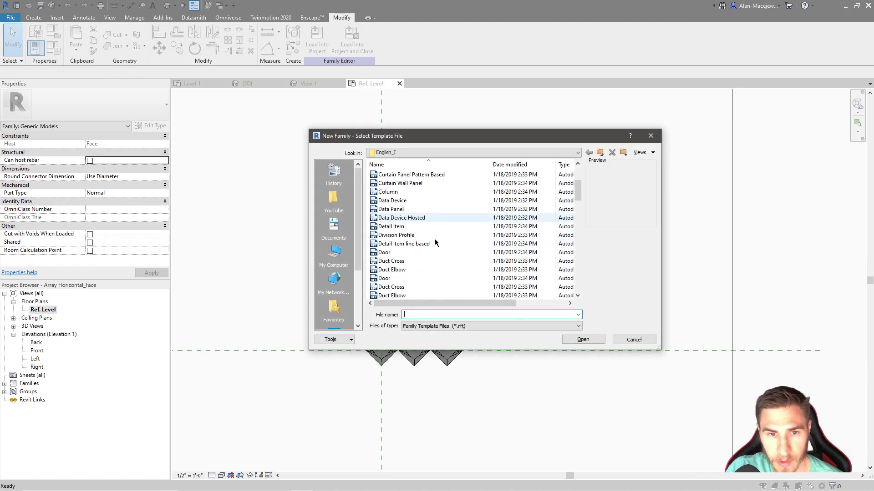
scroll(435, 241, "down", 6)
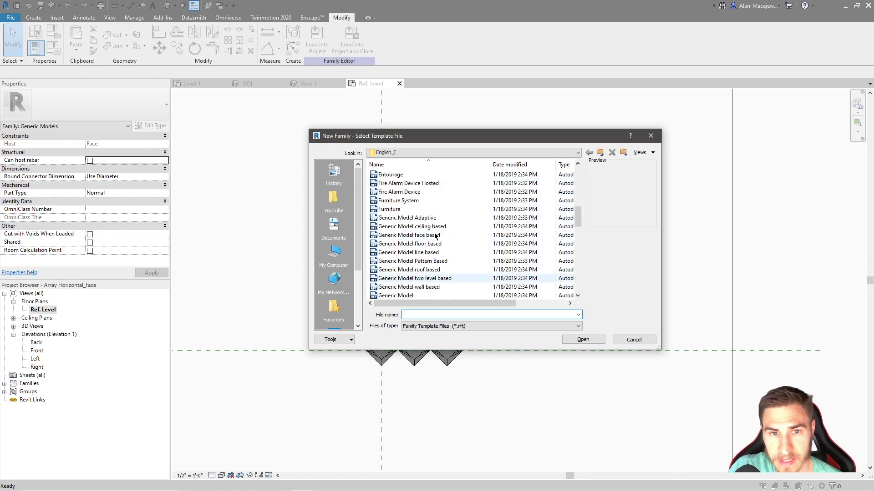
left_click(413, 235)
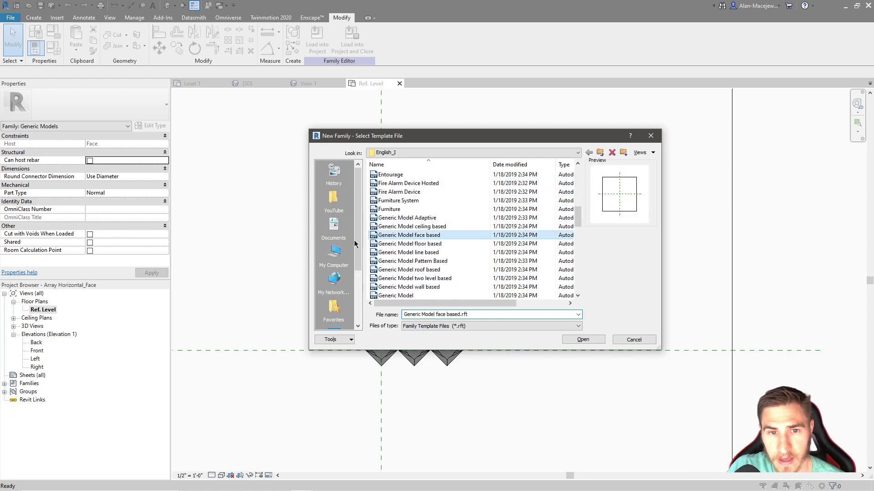
left_click(583, 339)
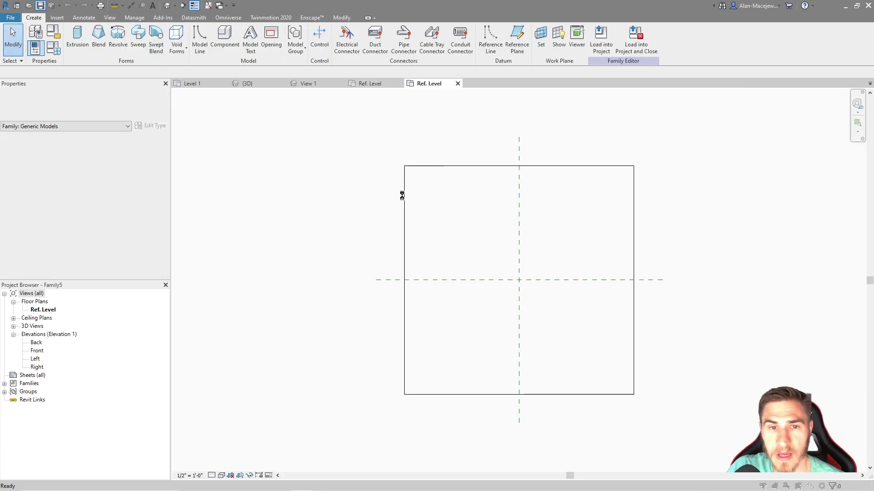
Save the new family as Array Vertical_Face.rfa
key("ctrl+s")
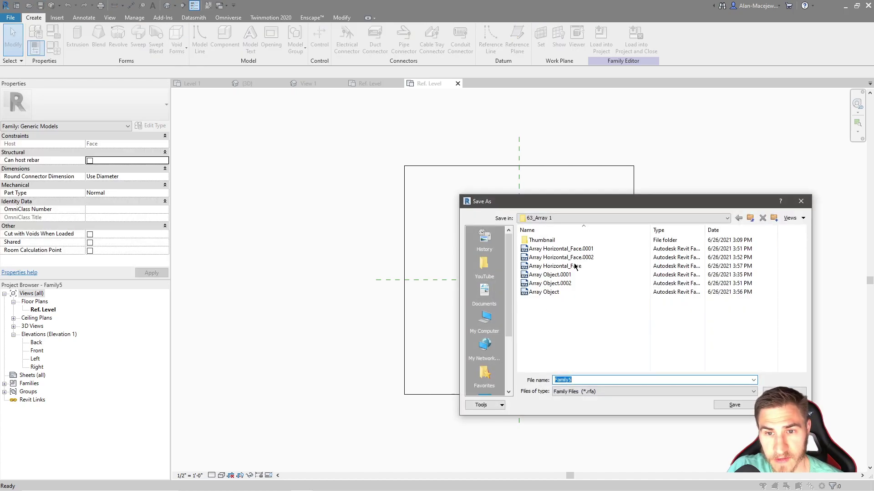
left_click(575, 267)
left_click(605, 380)
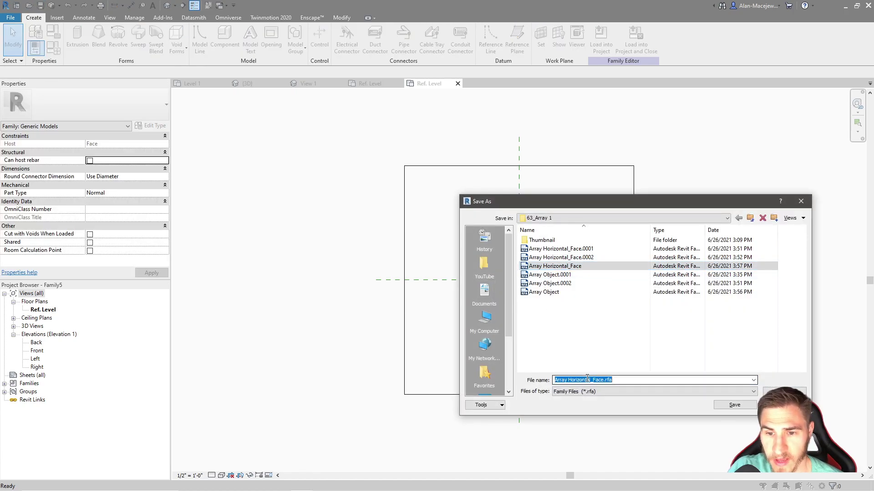
left_click(591, 382)
double_click(591, 382)
left_click(591, 382)
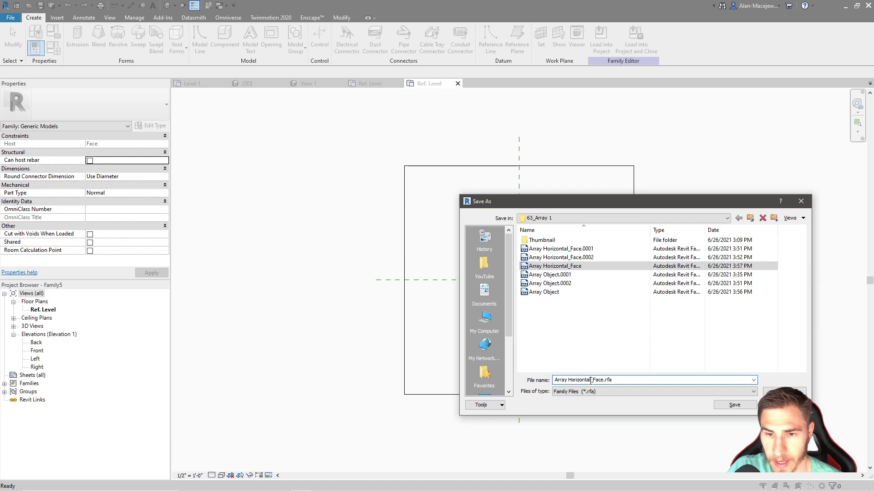
double_click(592, 382)
type("Vertical")
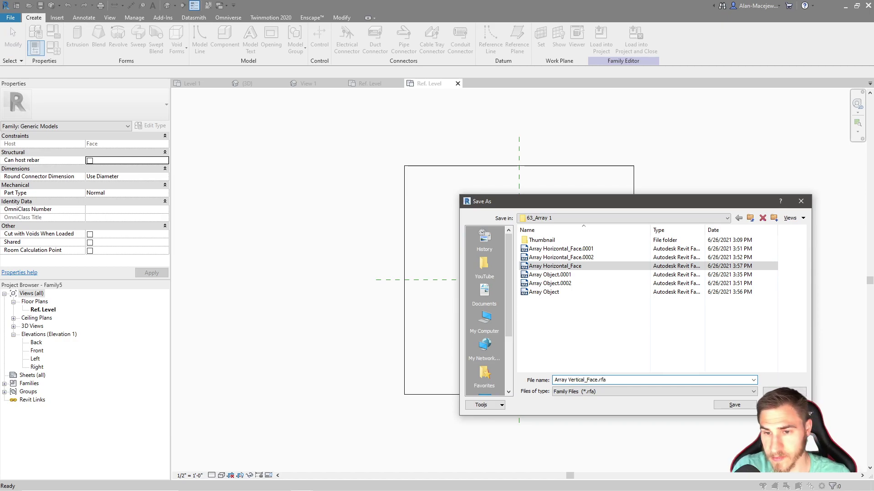
key("Return")
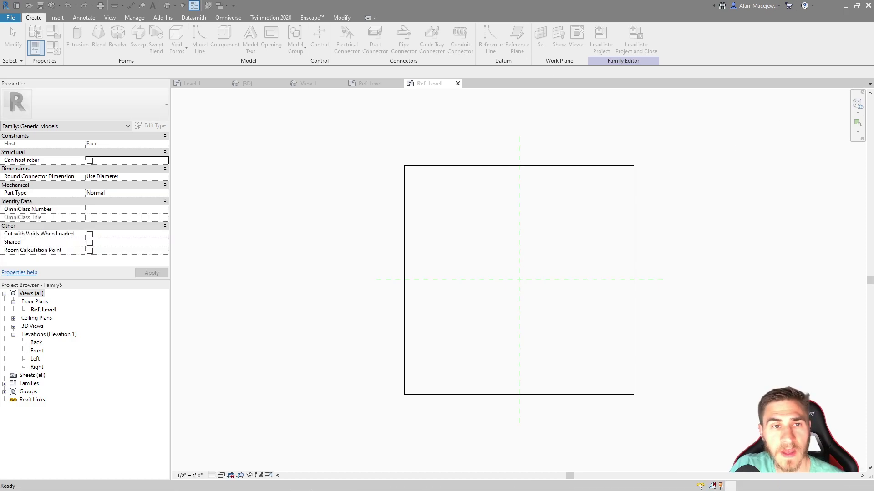
Load Array Horizontal_Face into Array Vertical_Face.rfa only, excluding Project1, saving and replacing the file
left_click(310, 79)
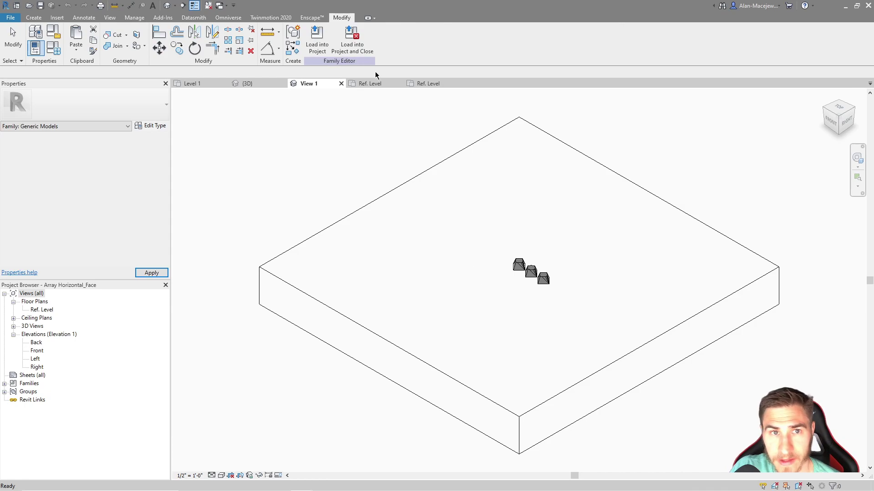
left_click(352, 41)
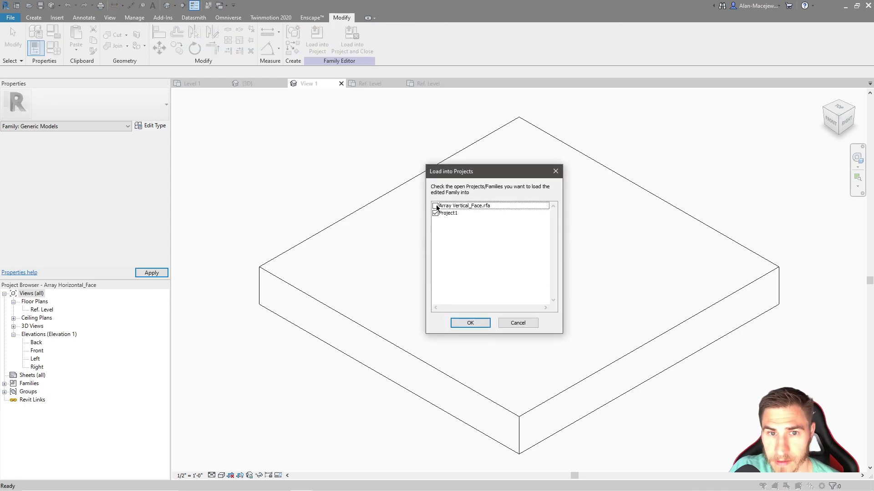
left_click(435, 206)
left_click(435, 213)
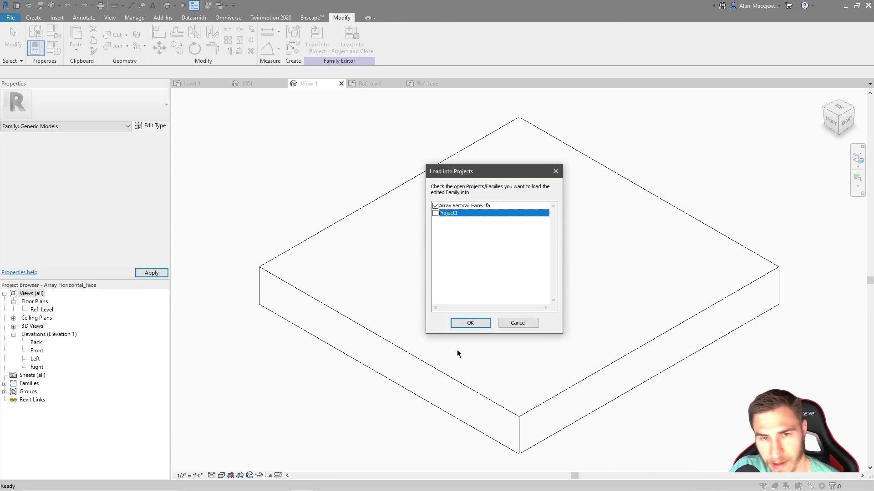
left_click(469, 322)
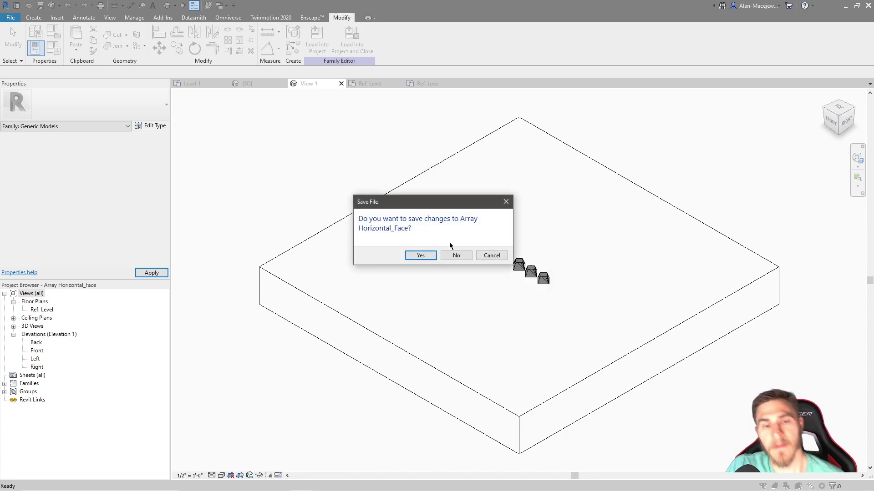
left_click(421, 257)
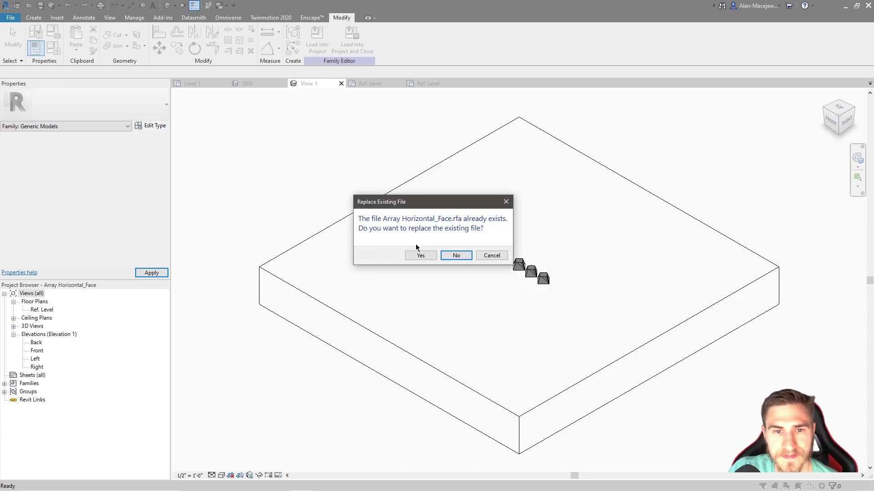
left_click(419, 255)
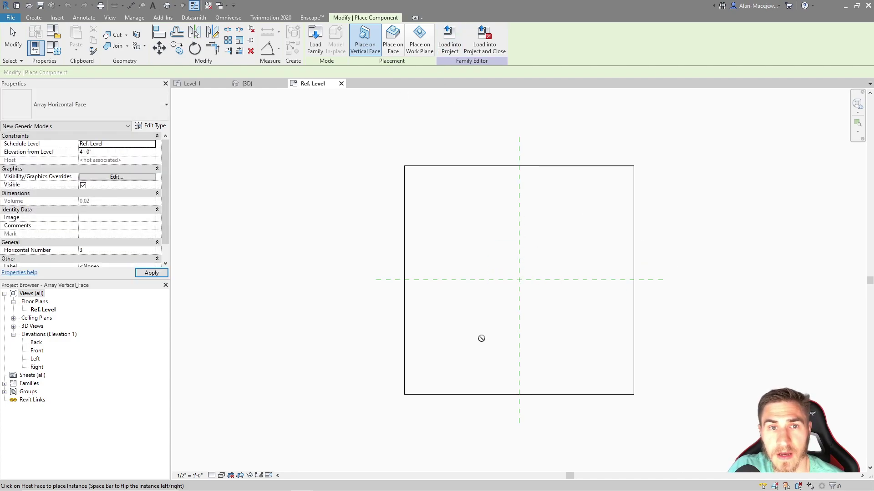
Place the three-diamond array component on a face in the family
left_click(393, 42)
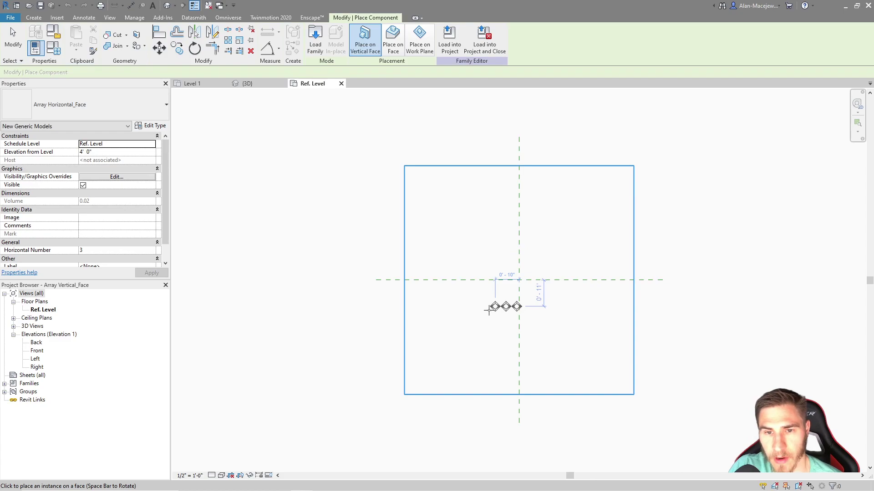
left_click(549, 331)
middle_click_drag(521, 361, 482, 391)
key("Escape")
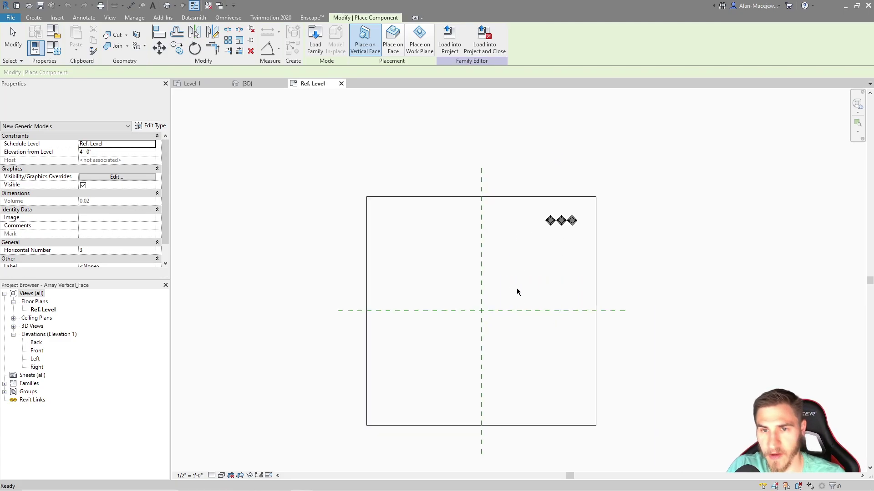
key("Escape")
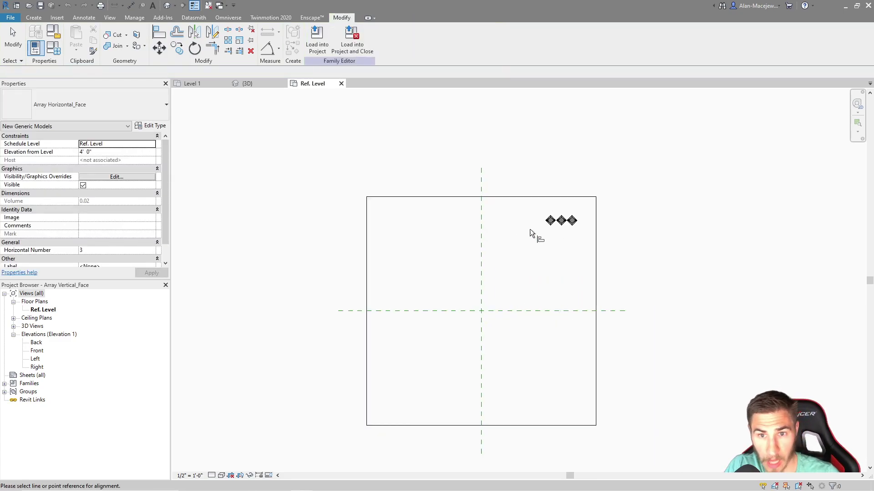
Align the diamonds onto the horizontal and vertical center reference planes
left_click(517, 311)
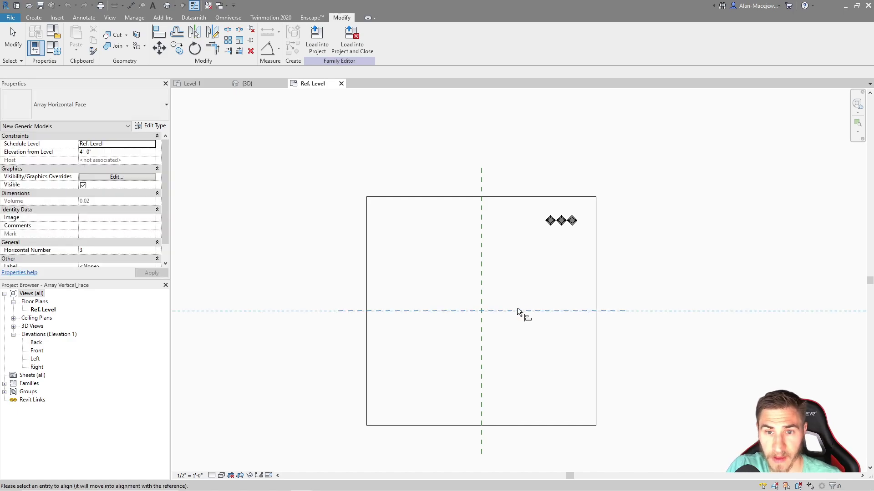
scroll(571, 268, "up", 3)
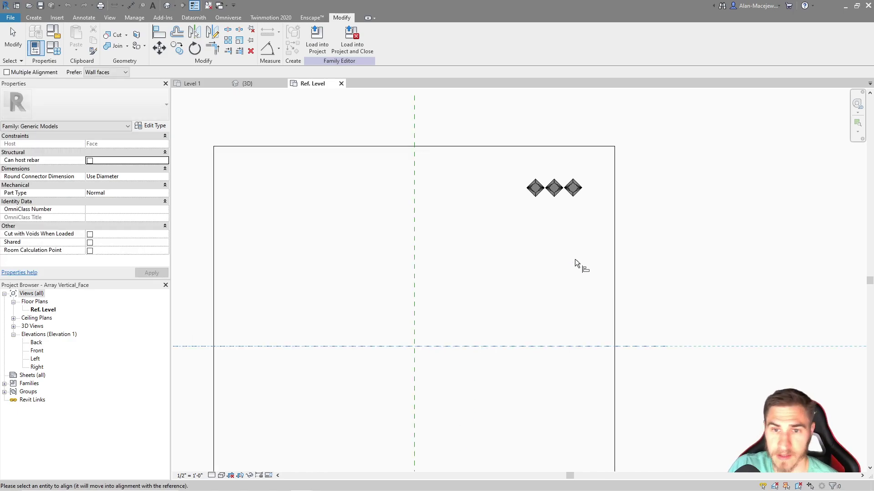
left_click(535, 187)
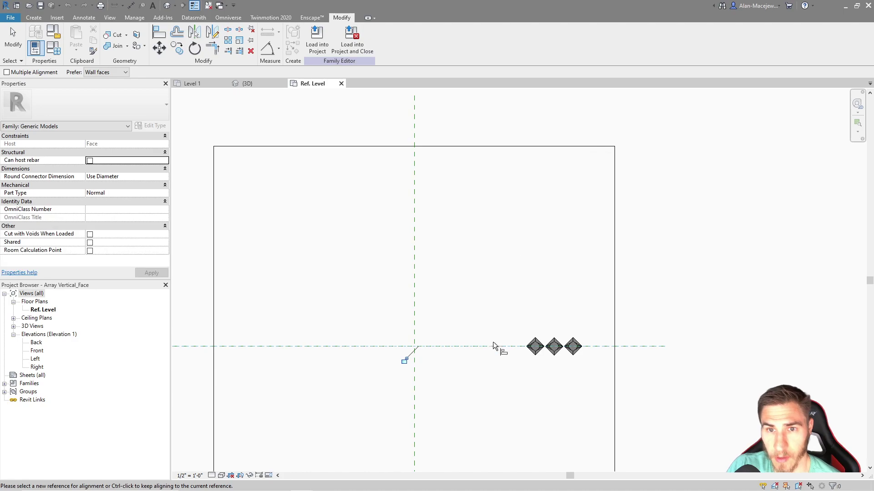
left_click(411, 262)
left_click(535, 349)
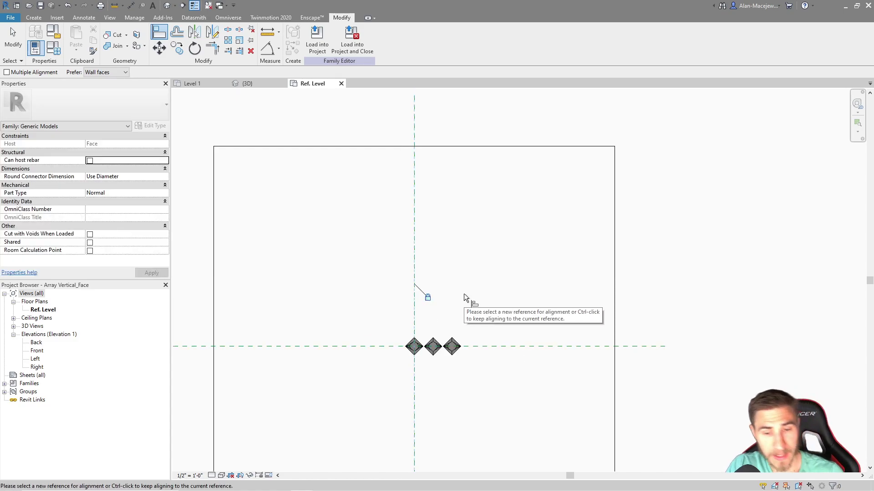
key("Escape")
scroll(468, 312, "up", 1)
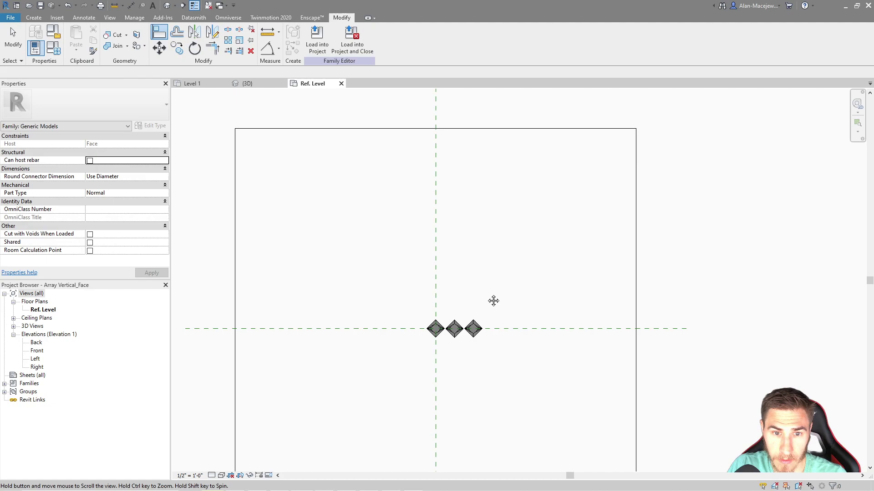
key("Escape")
scroll(464, 359, "up", 2)
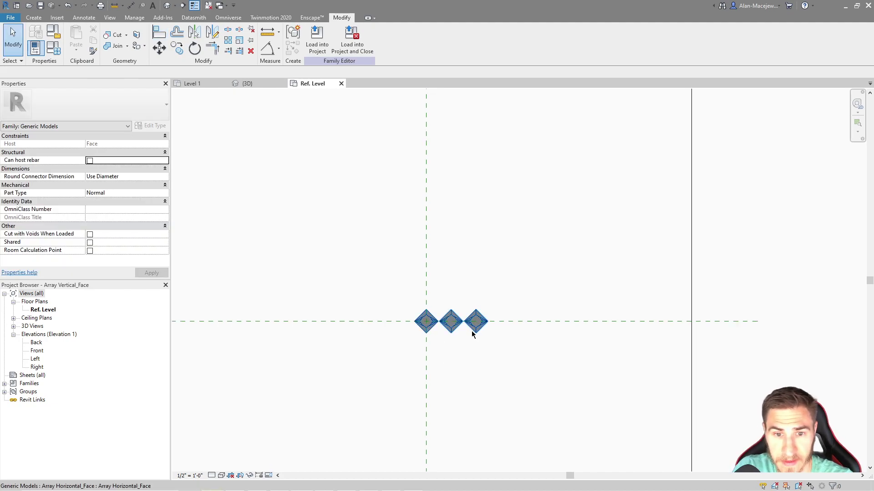
Associate the array's Object Material with a new family parameter named 'Object Material'
left_click(454, 332)
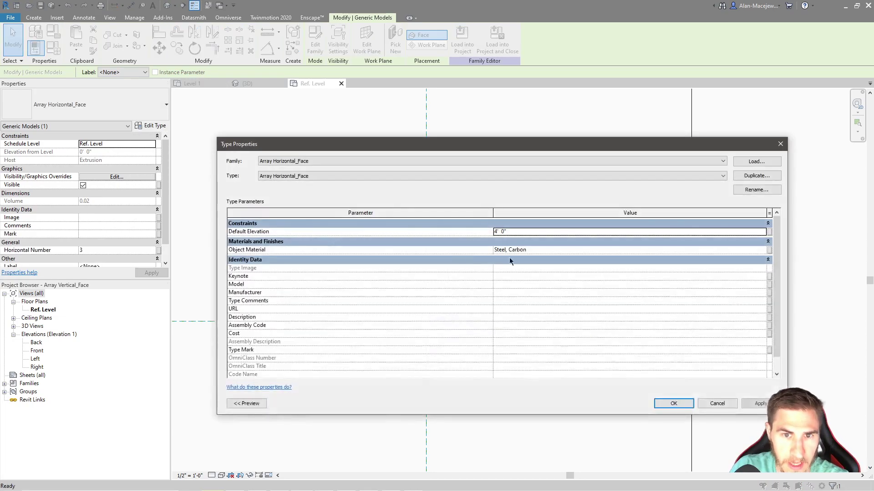
left_click(769, 251)
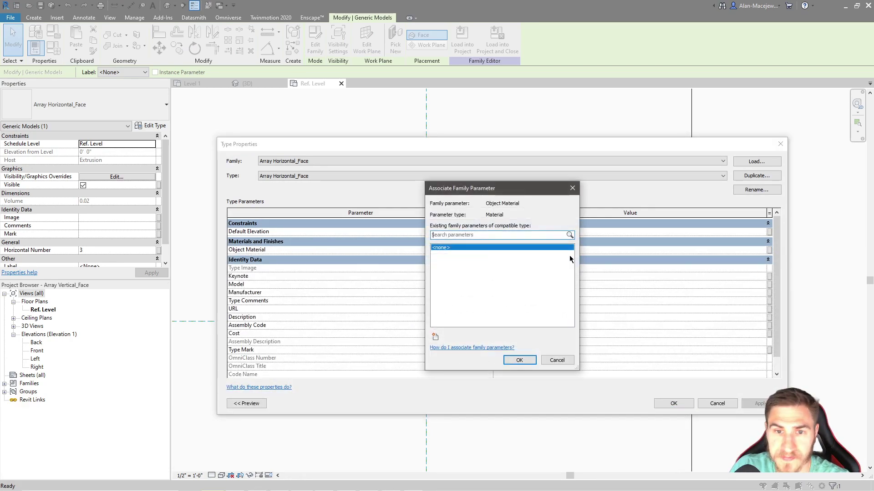
left_click_drag(507, 192, 477, 160)
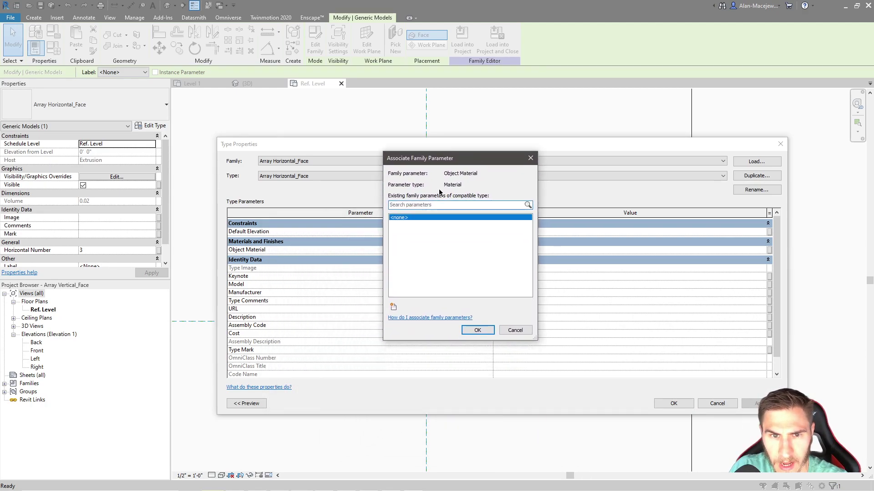
left_click(393, 308)
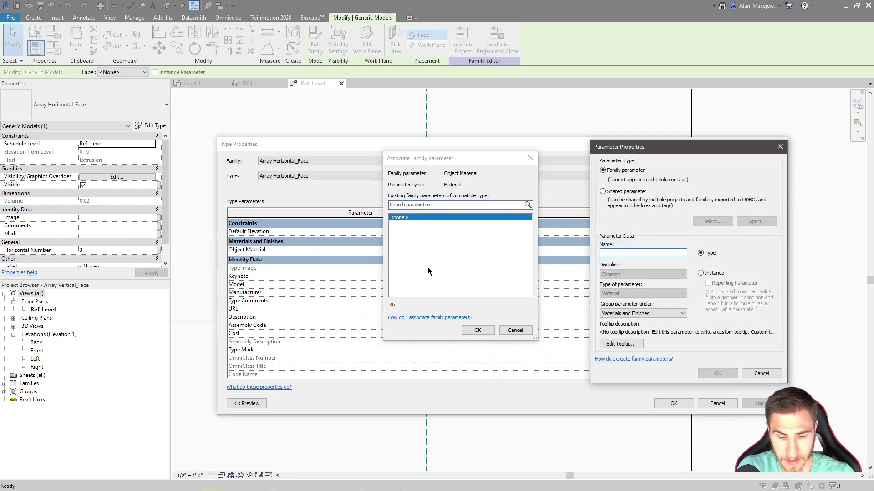
type("Object Mat")
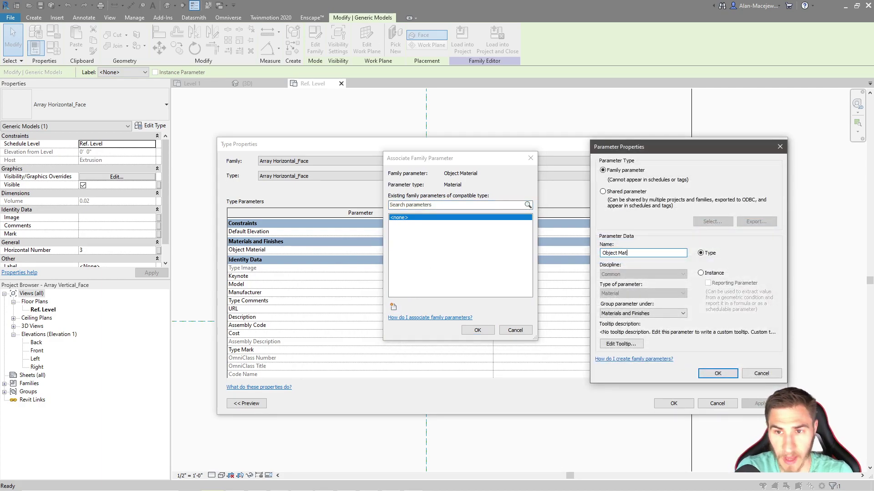
type("erial")
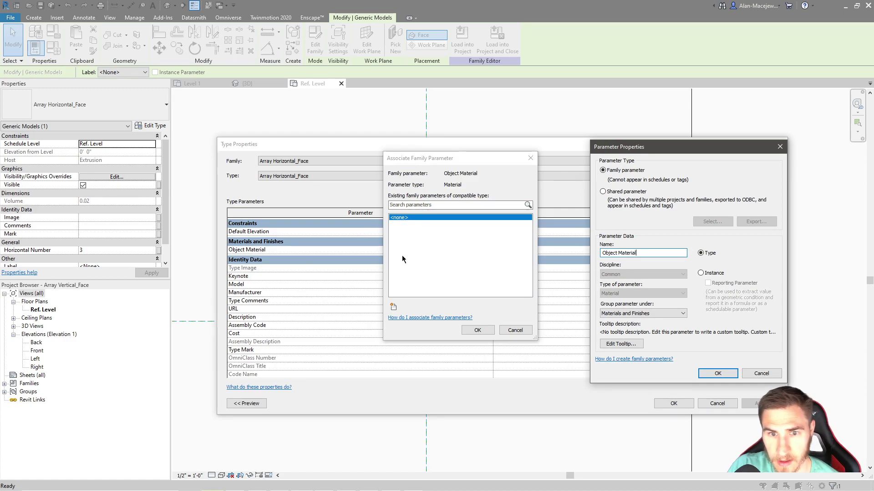
left_click(718, 374)
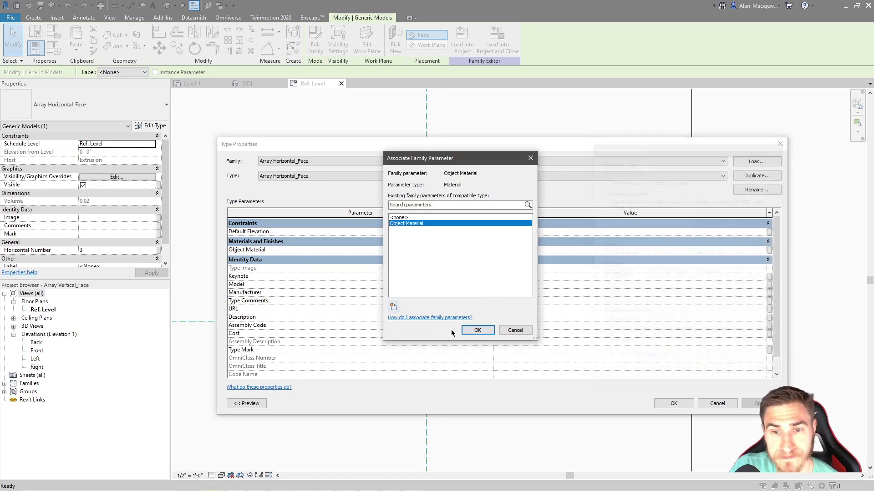
left_click(477, 330)
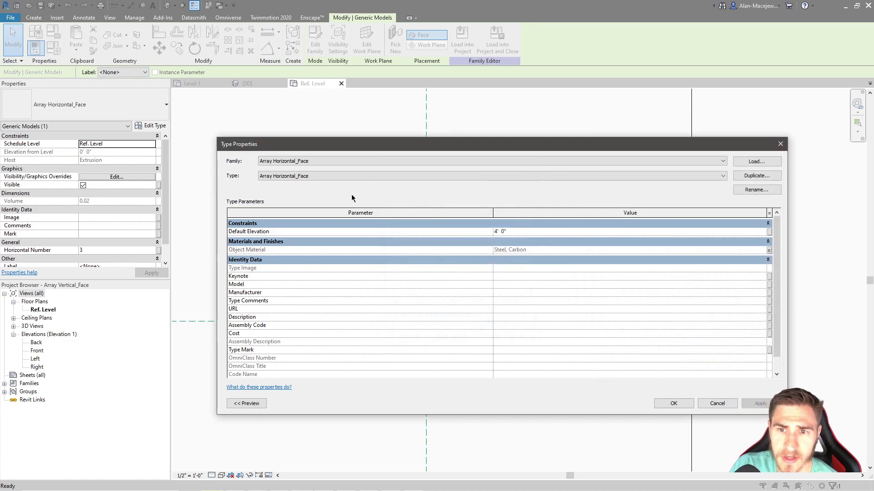
left_click(671, 403)
Draw a horizontal reference plane above the diamond row with RP
left_click(553, 239)
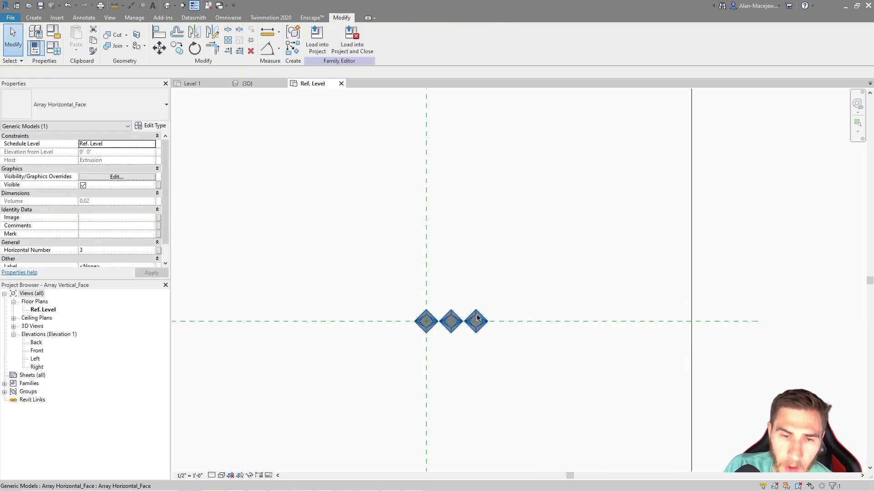
left_click(564, 280)
mouse_move(406, 302)
left_mouse_down()
mouse_move(442, 352)
mouse_move(398, 313)
left_mouse_up()
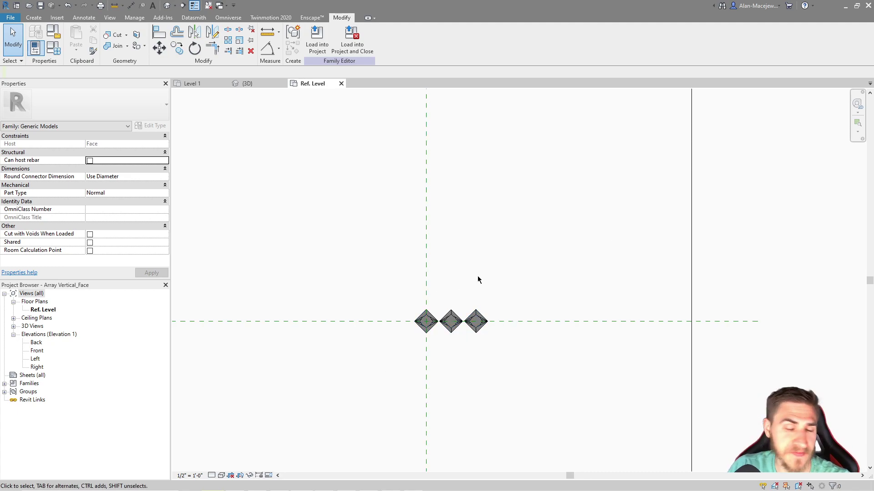
left_click(34, 17)
key("r")
key("p")
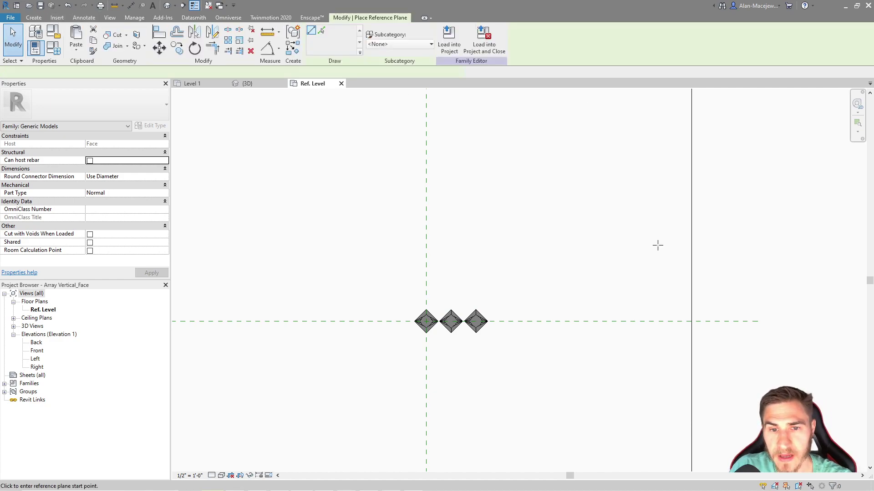
left_click(369, 267)
left_click(742, 266)
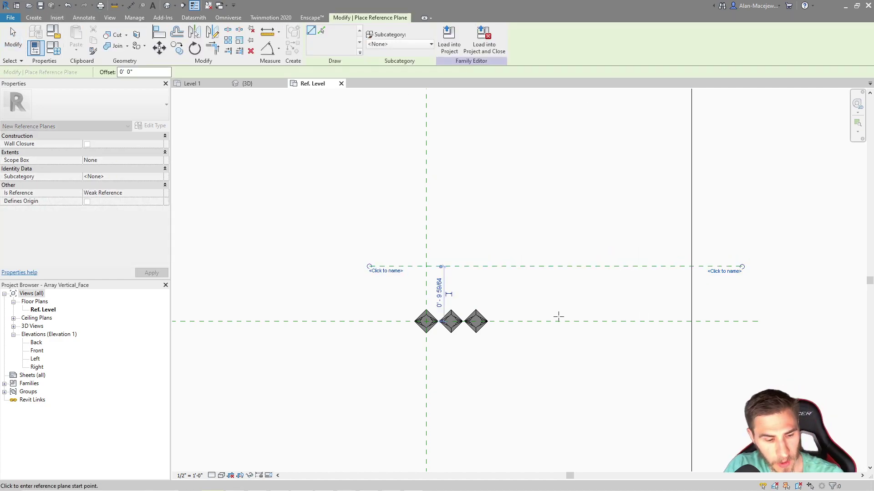
key("Escape")
key("Escape")
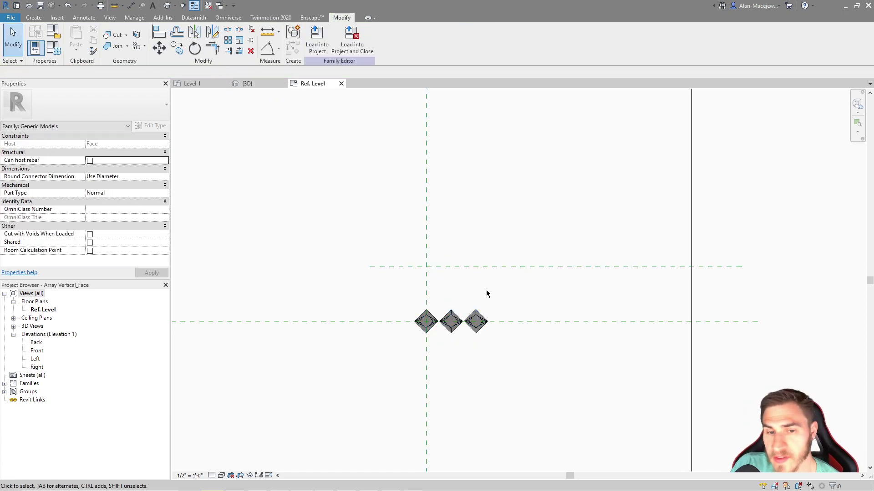
Select the diamond array, zoom in to check it, then deselect it
left_click(475, 328)
scroll(507, 363, "up", 1)
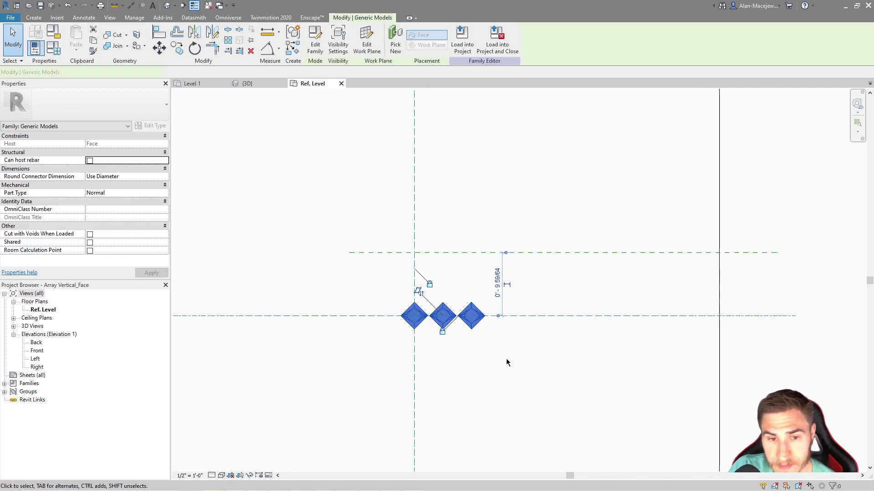
scroll(507, 362, "up", 1)
key("Escape")
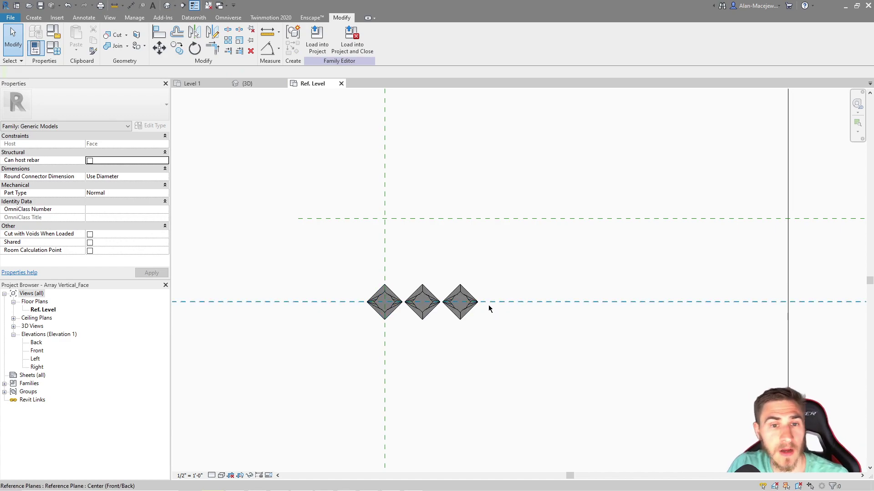
scroll(498, 248, "down", 2)
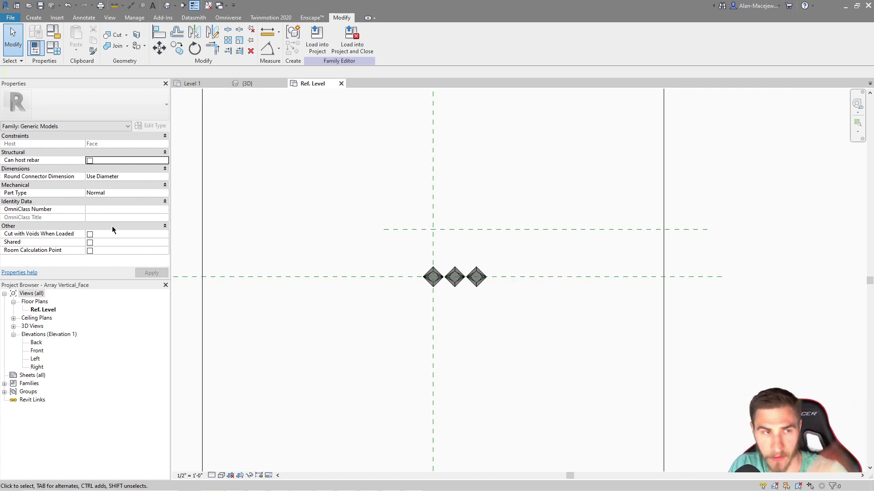
Start the DI dimension tool, adjust the zoom, then cancel the angular dimension
key("d")
key("i")
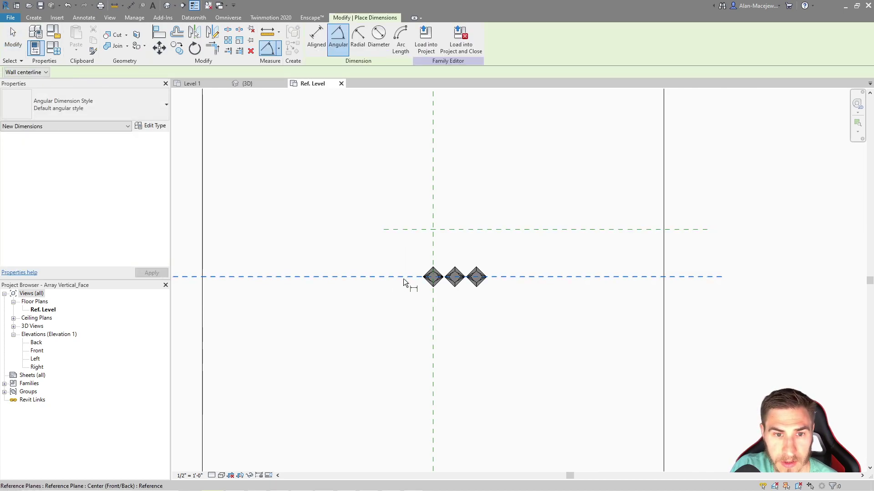
scroll(436, 246, "up", 3)
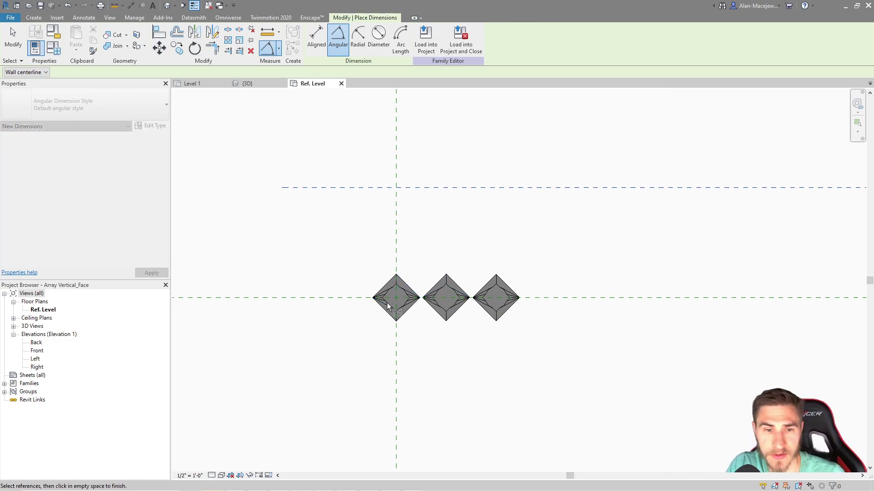
scroll(400, 308, "down", 3)
key("Escape")
scroll(384, 259, "up", 4)
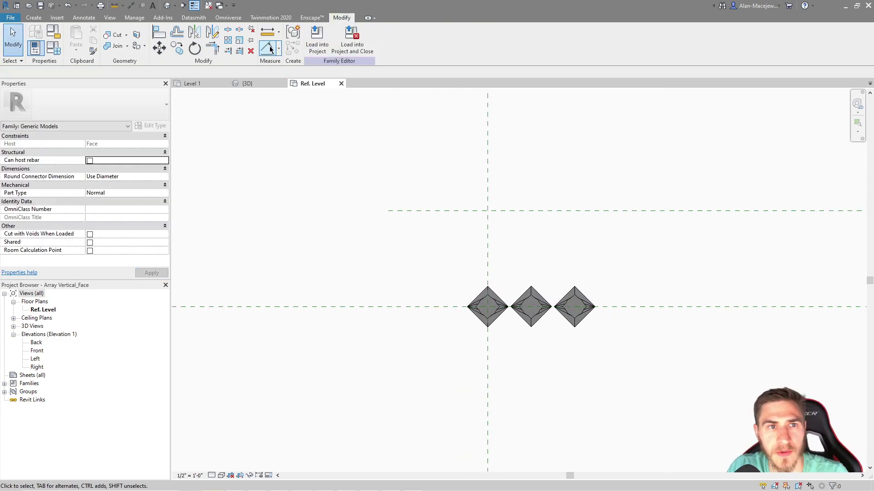
Place an aligned 0' - 9 29/32" dimension between the center and upper reference planes
left_click(270, 49)
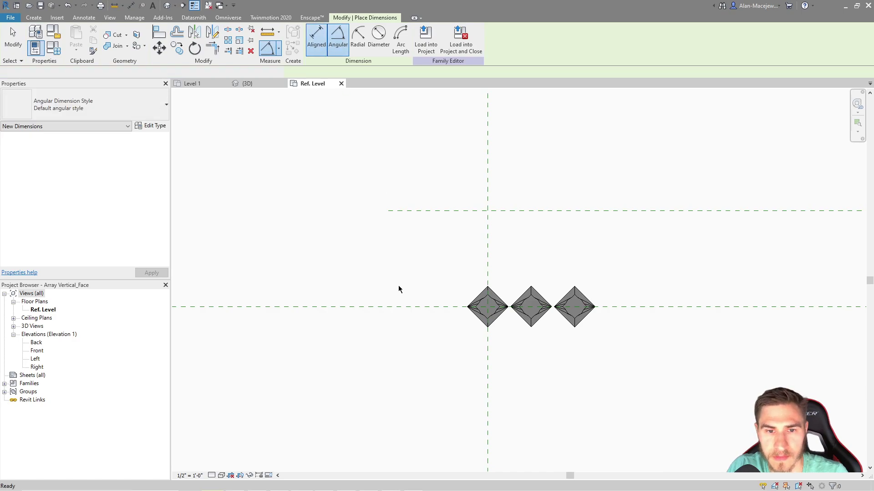
key("d")
key("i")
left_click(405, 307)
left_click(425, 210)
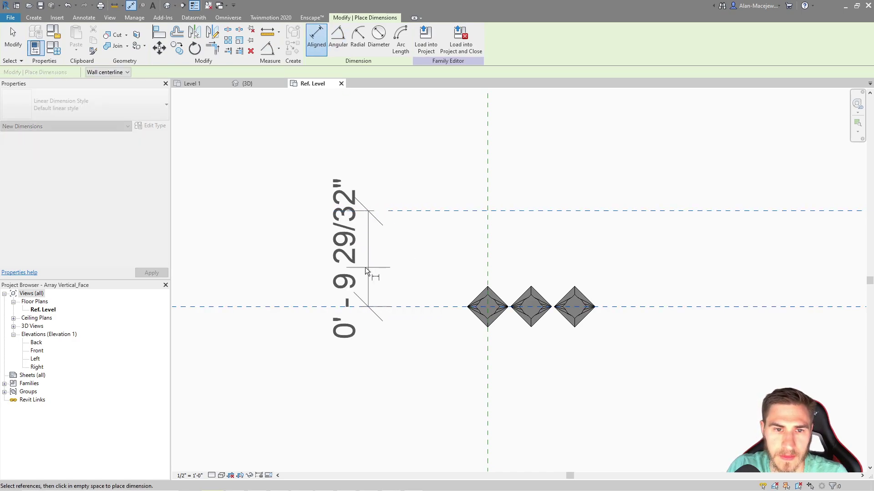
left_click(365, 270)
key("Escape")
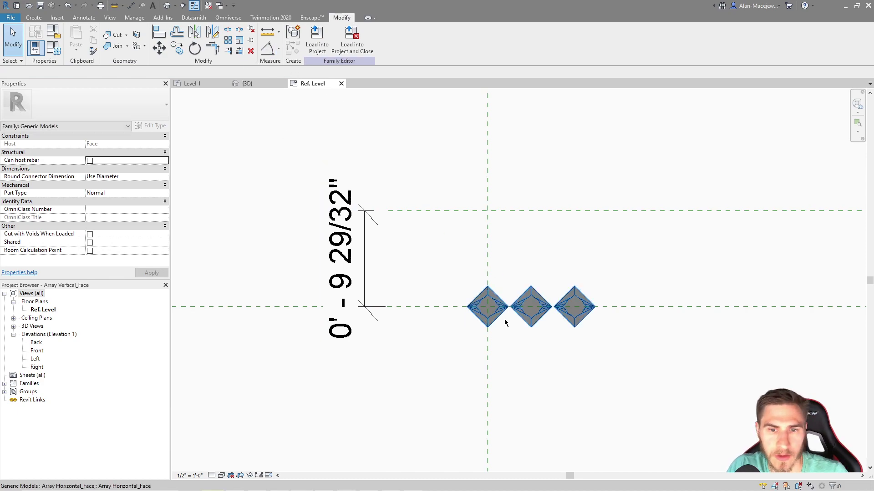
Begin another dimension from the diamonds' reference and cancel it
left_click(131, 6)
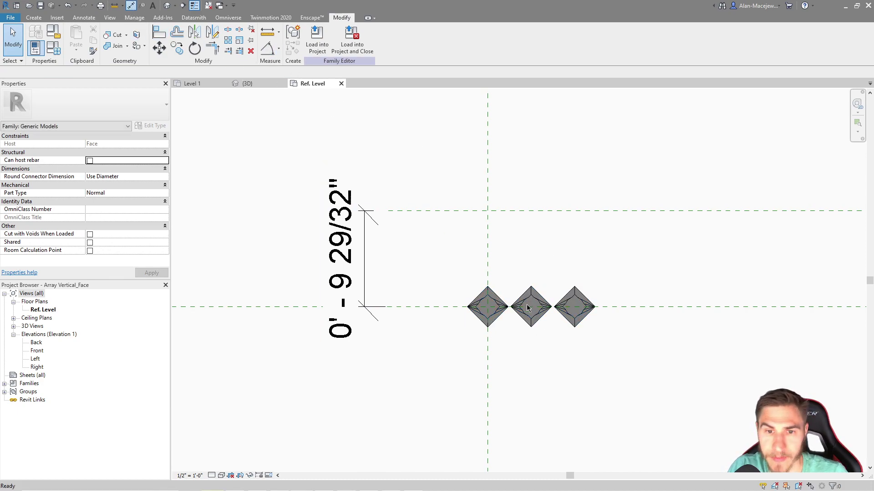
left_click(531, 312)
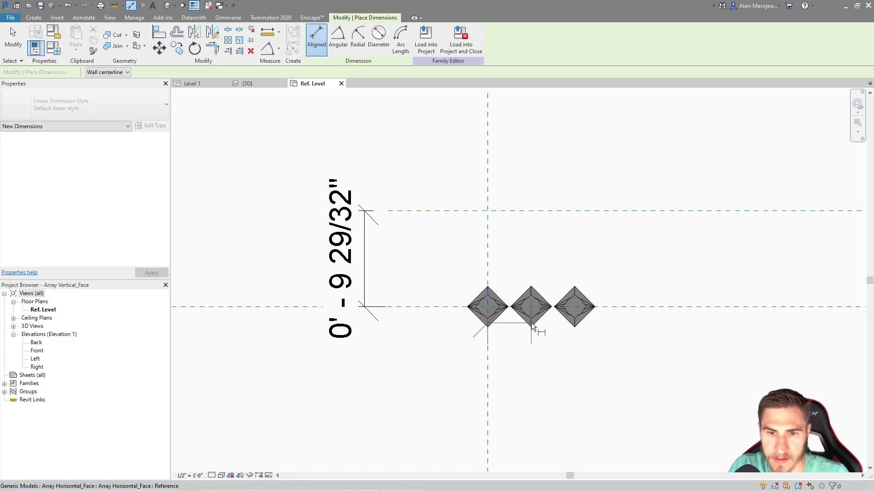
key("Escape")
key("Escape")
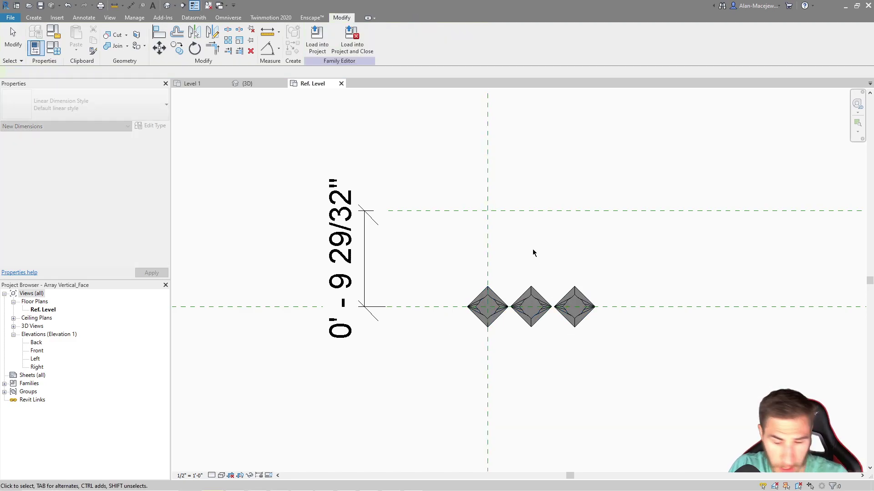
Set the upper reference plane's temporary dimension to 0 4 1/2 above the center plane
middle_click_drag(509, 283, 450, 300)
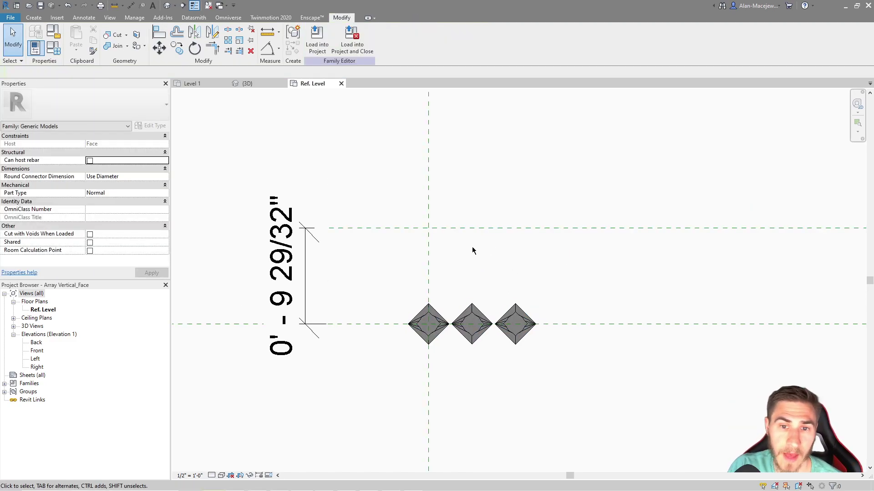
left_click(480, 228)
left_click(294, 273)
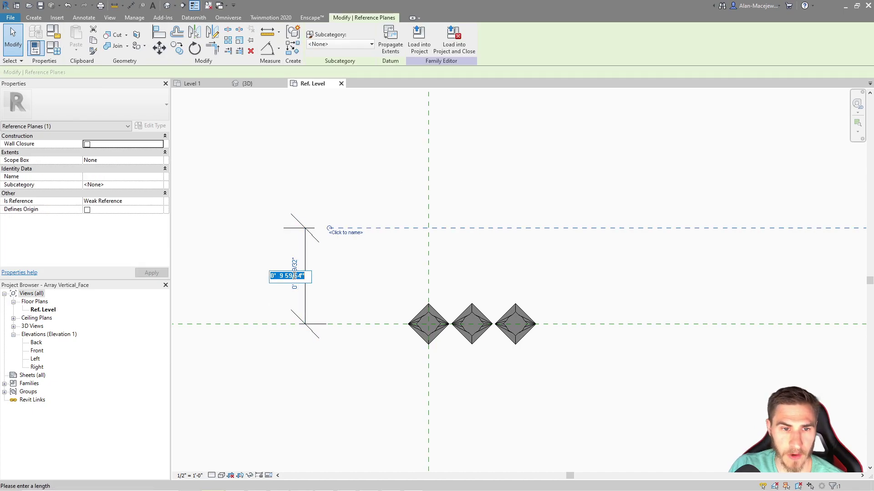
type("0 4 1/2")
key("Return")
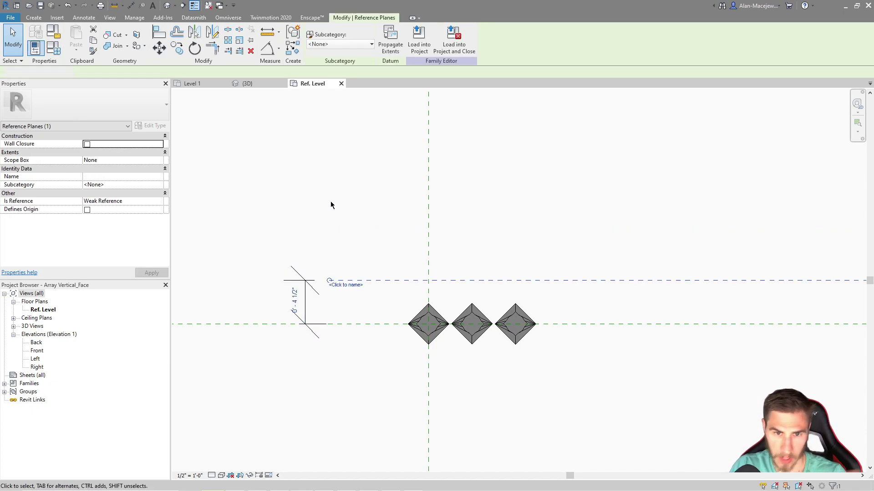
key("Escape")
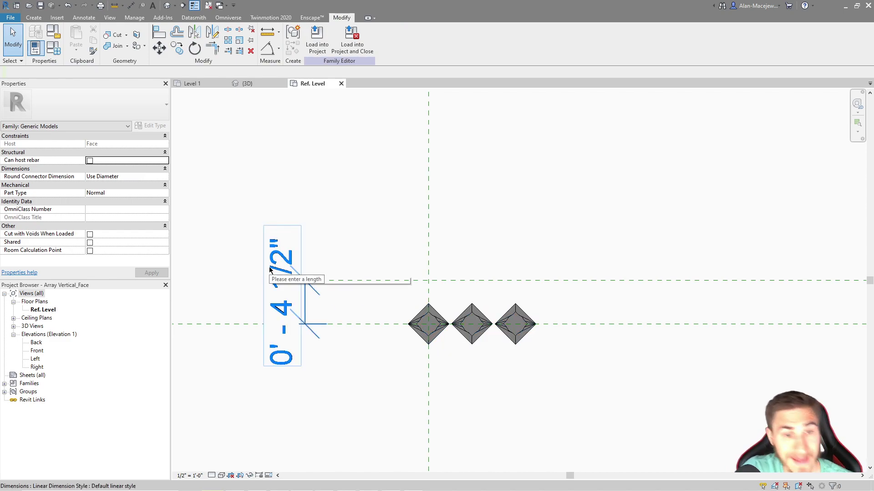
left_click(287, 308)
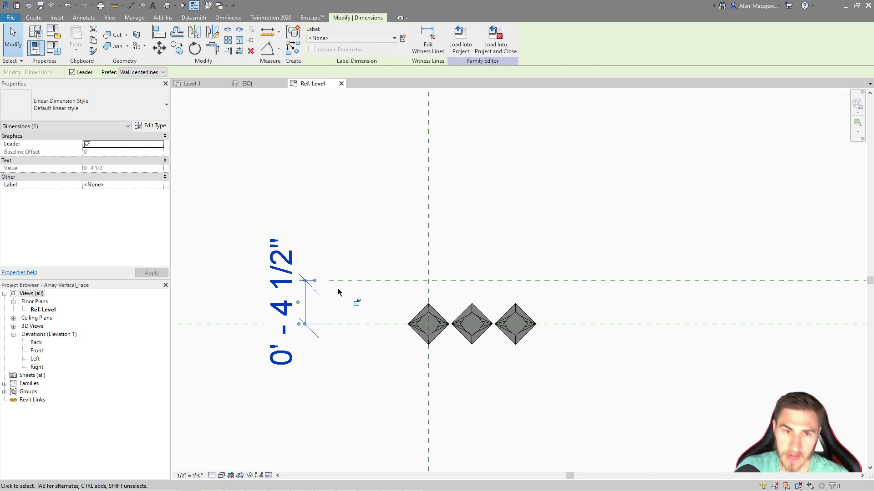
left_click(392, 305)
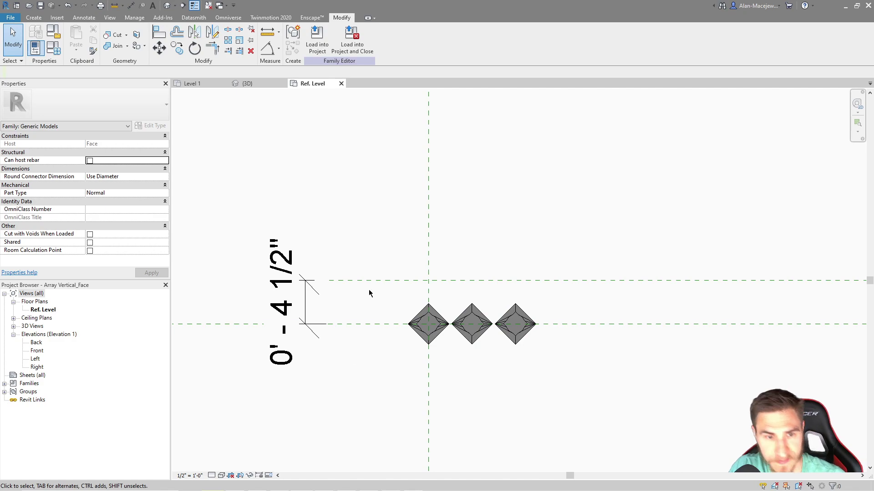
Draw a higher reference plane and add an aligned DI dimension from the middle plane
left_click(34, 17)
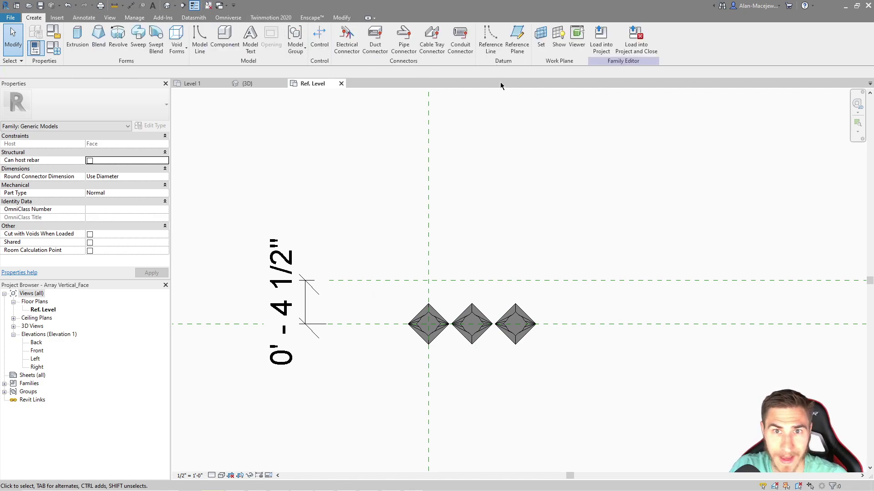
left_click(298, 226)
left_click(700, 226)
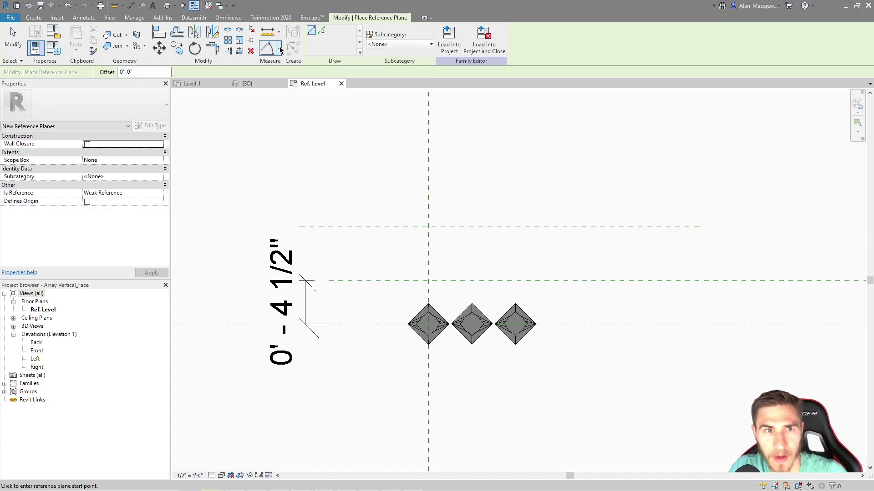
left_click(280, 49)
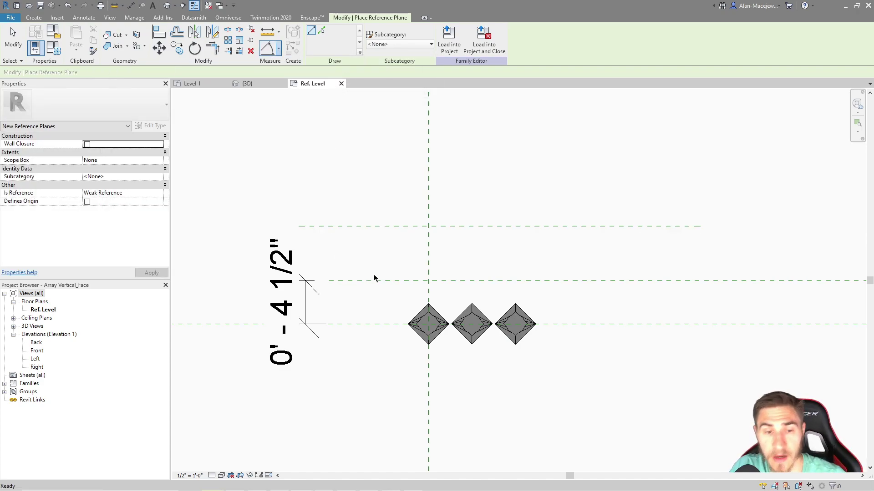
key("d")
key("i")
left_click(396, 280)
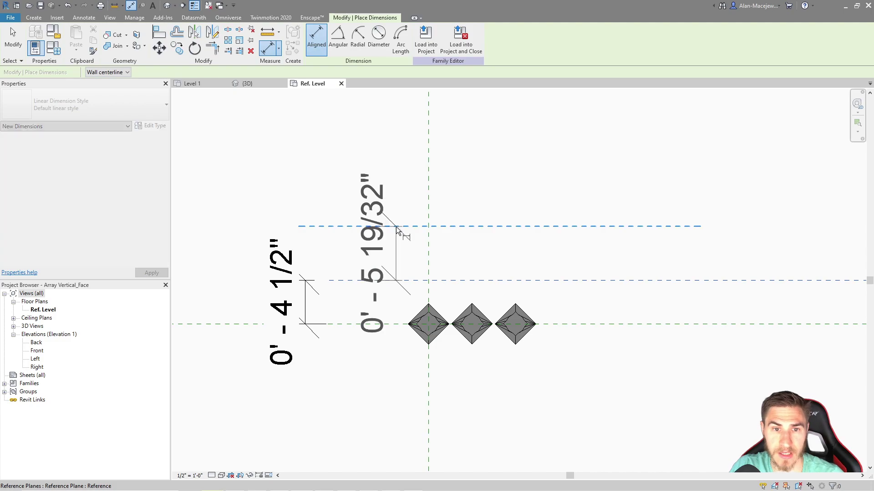
left_click(395, 227)
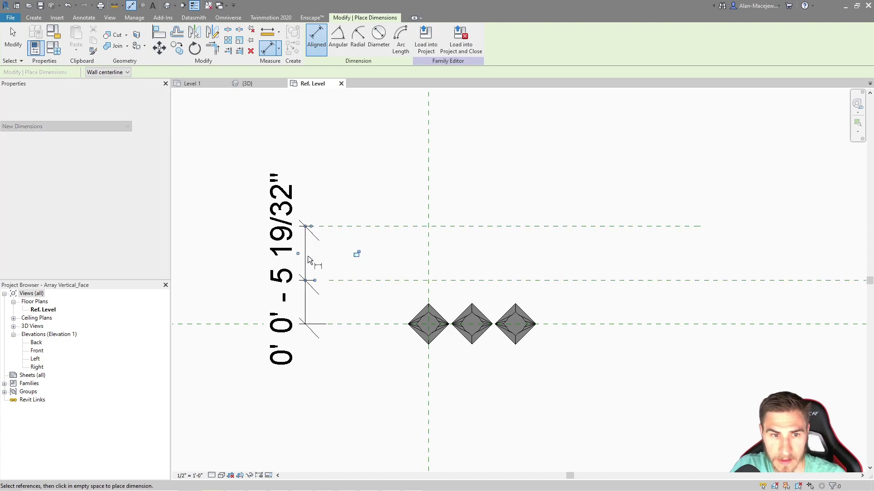
left_click(308, 256)
key("Escape")
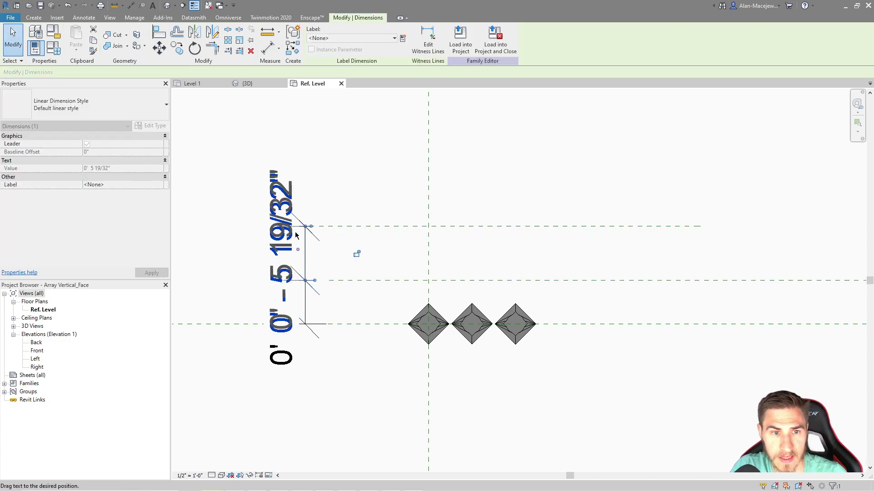
Set the top plane's spacing to 4.5 inches above the middle plane
left_click_drag(295, 235, 295, 135)
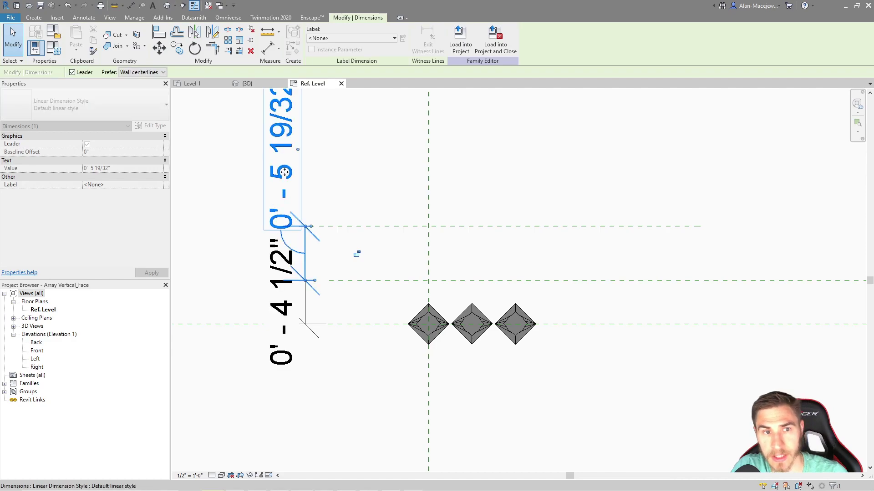
left_click(360, 226)
left_click(295, 148)
type("4")
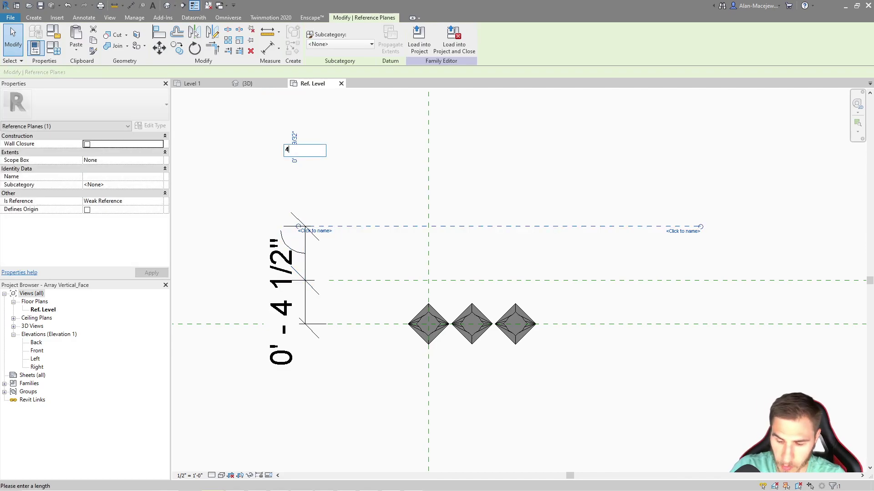
type(".5")
key("Return")
left_click(378, 170)
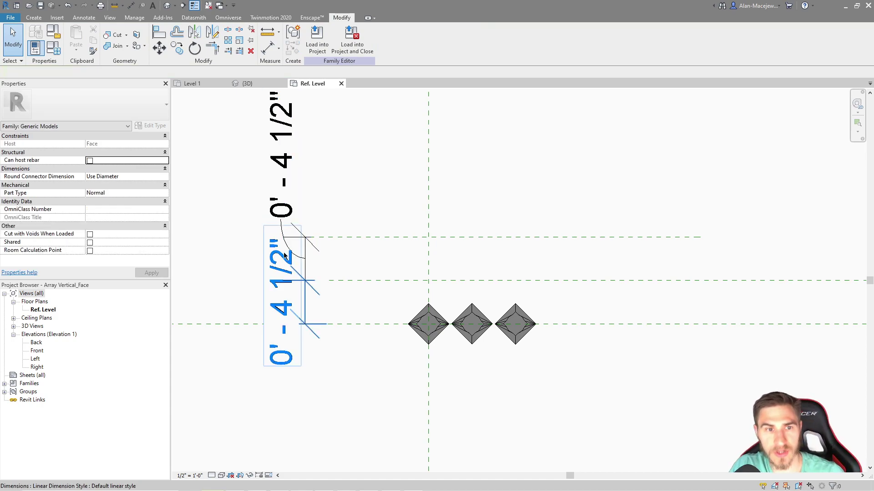
left_click(384, 237)
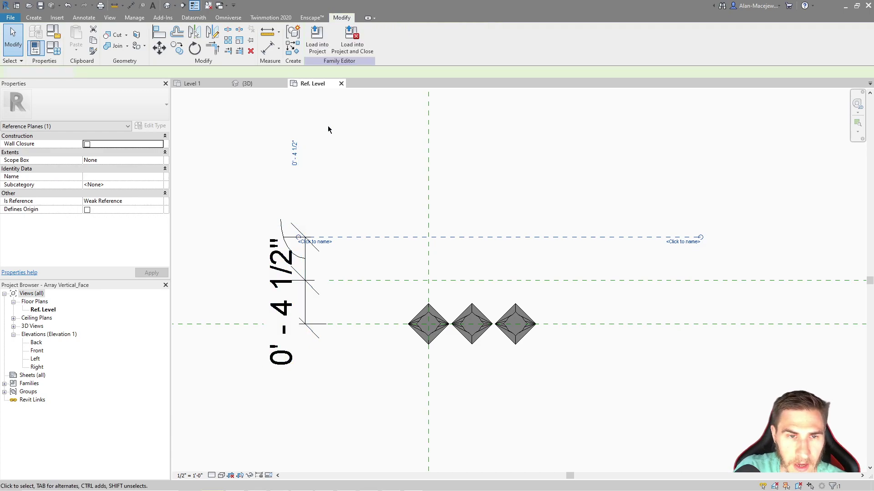
left_click(297, 167)
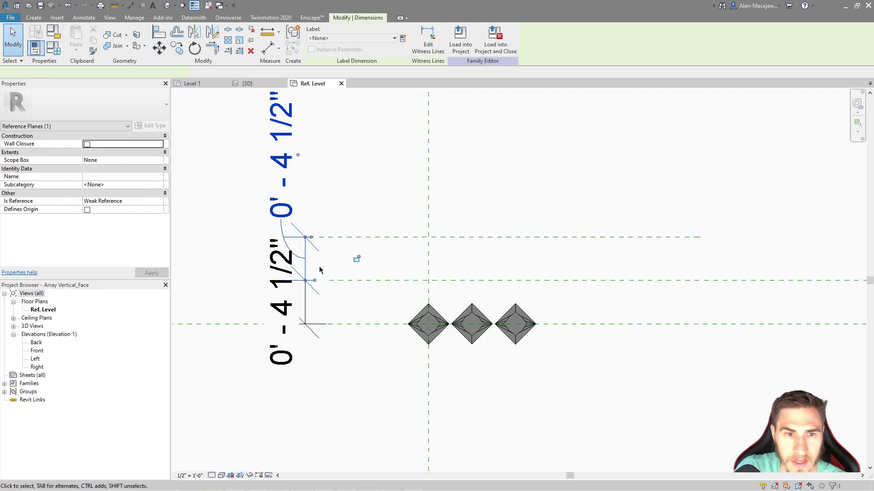
left_click(358, 202)
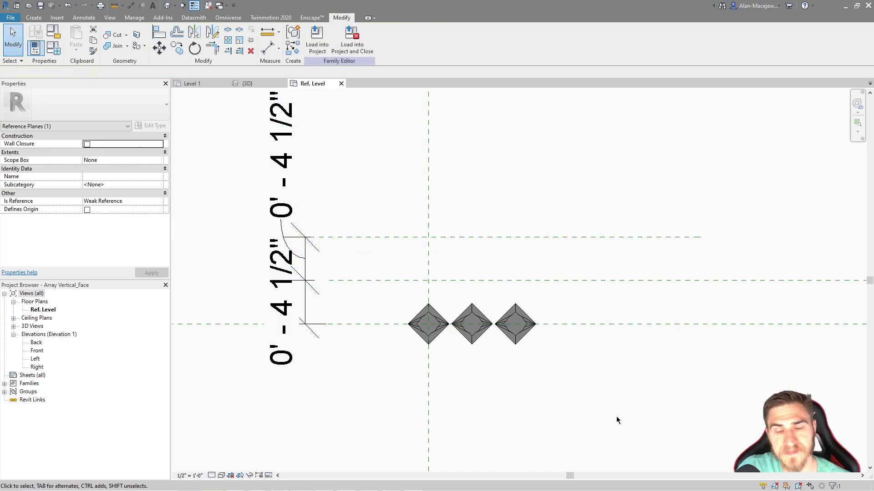
left_click(506, 316)
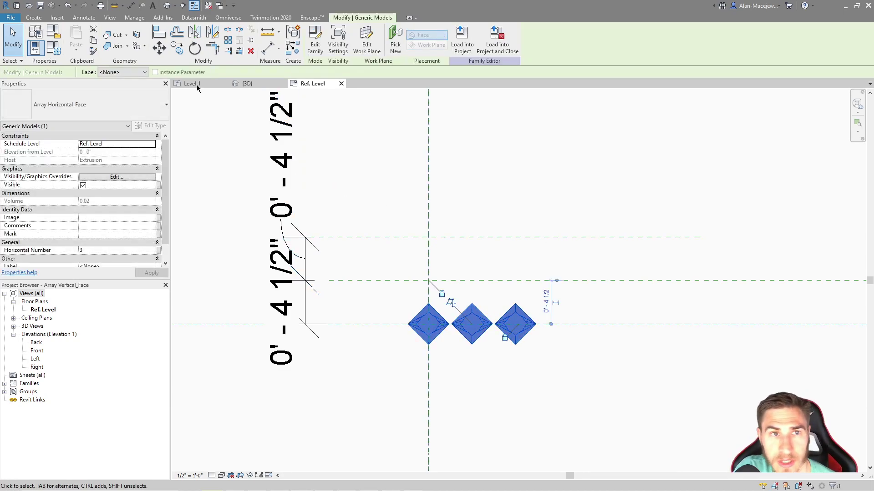
left_click(230, 42)
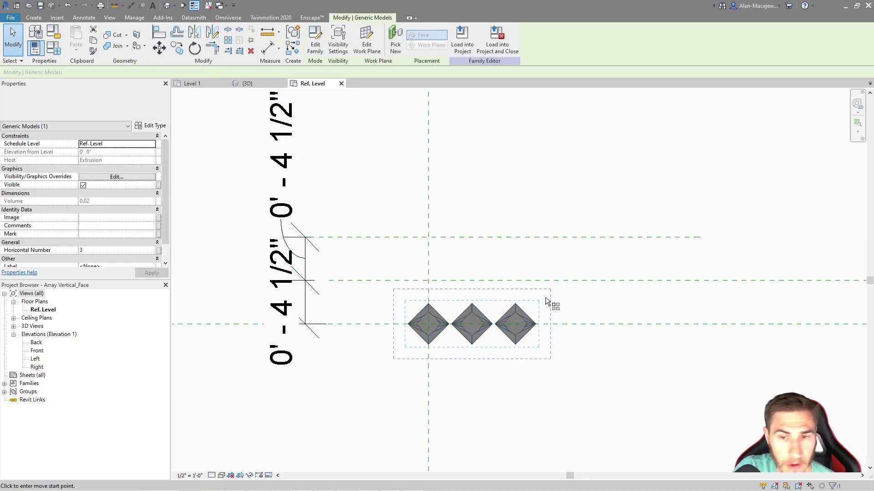
left_click(612, 324)
left_click(611, 281)
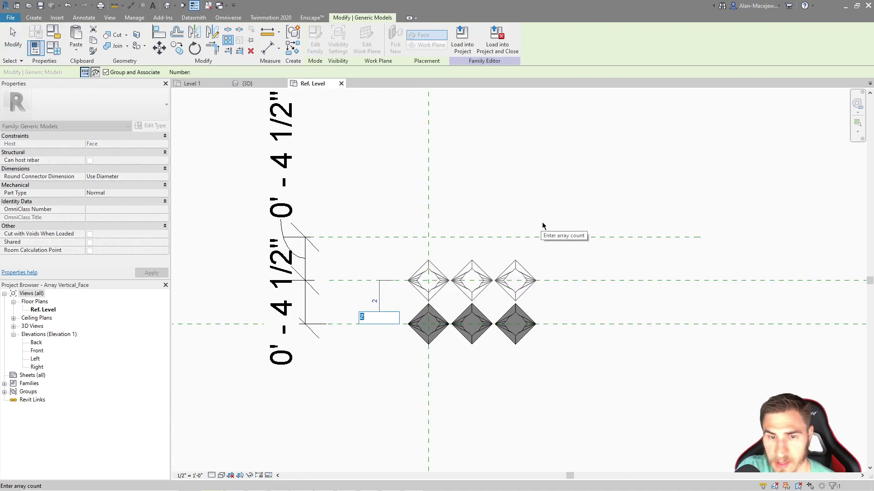
type("3")
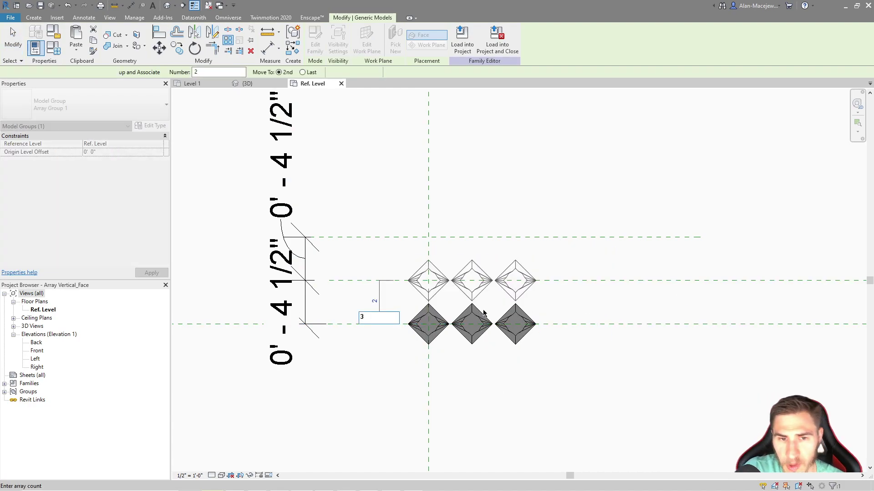
key("Return")
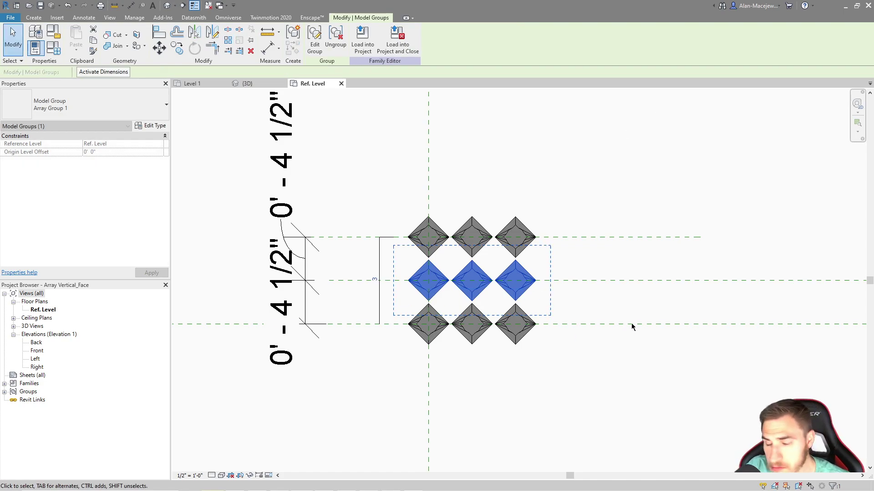
key("ctrl+z")
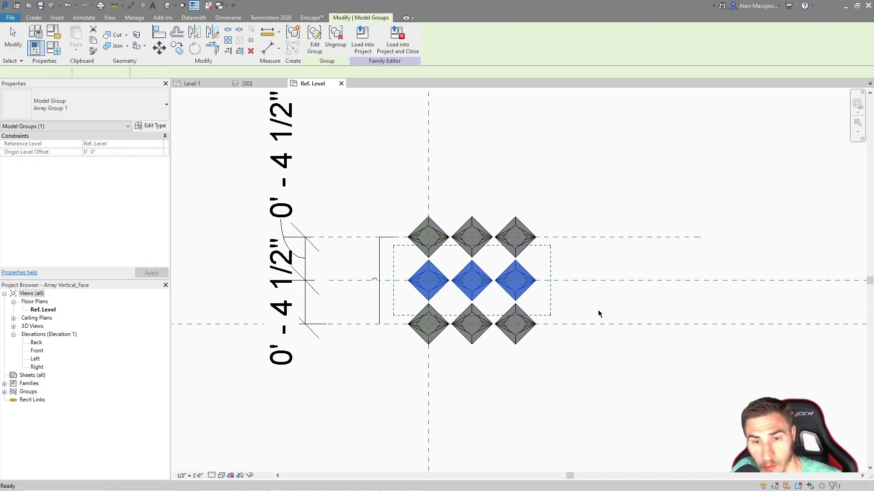
Array the diamond row group upward to the top reference plane with a count of 3
left_click(365, 245)
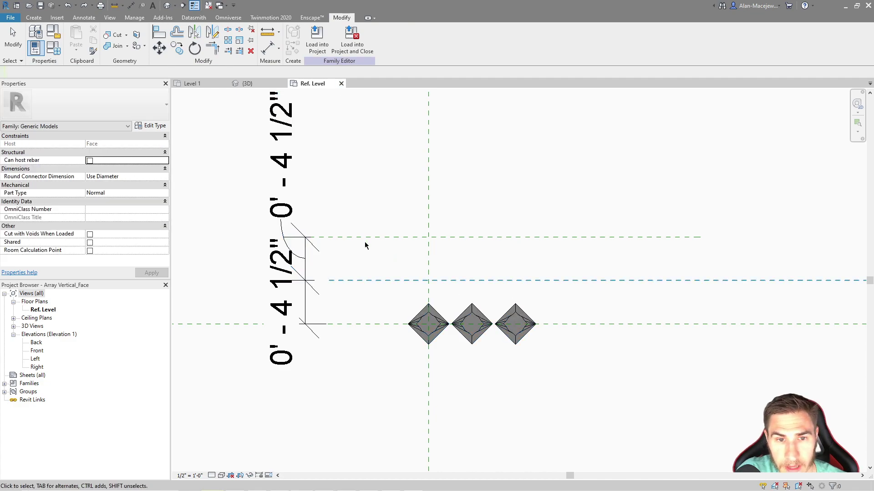
left_click(525, 341)
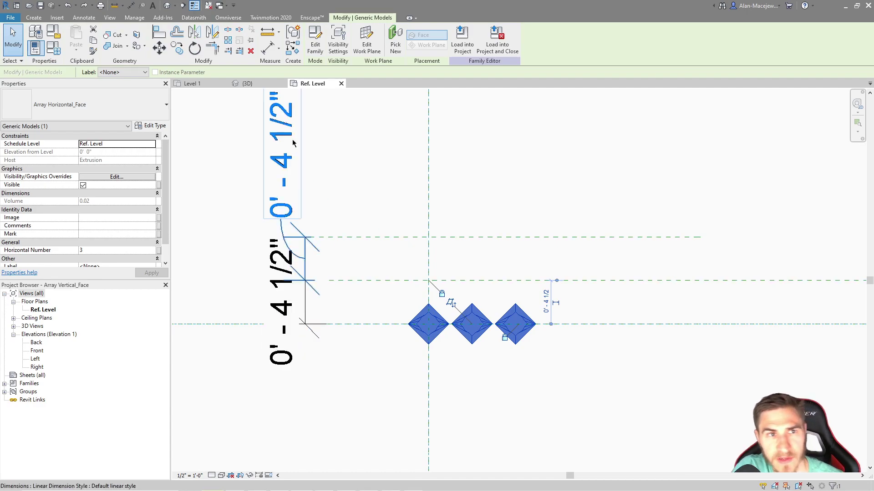
left_click(551, 277)
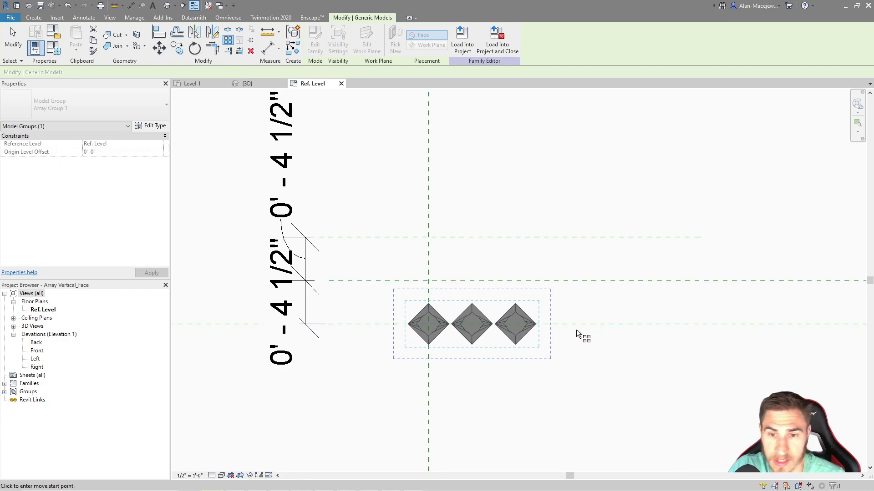
key("a")
key("r")
left_click(563, 324)
left_click(563, 228)
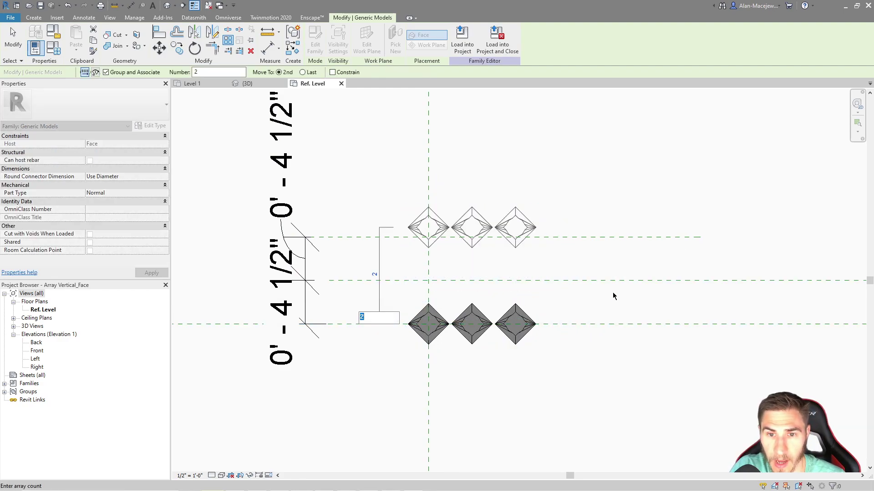
type("3")
key("Return")
Clear the selection and start the Align tool with AL
scroll(464, 314, "down", 2)
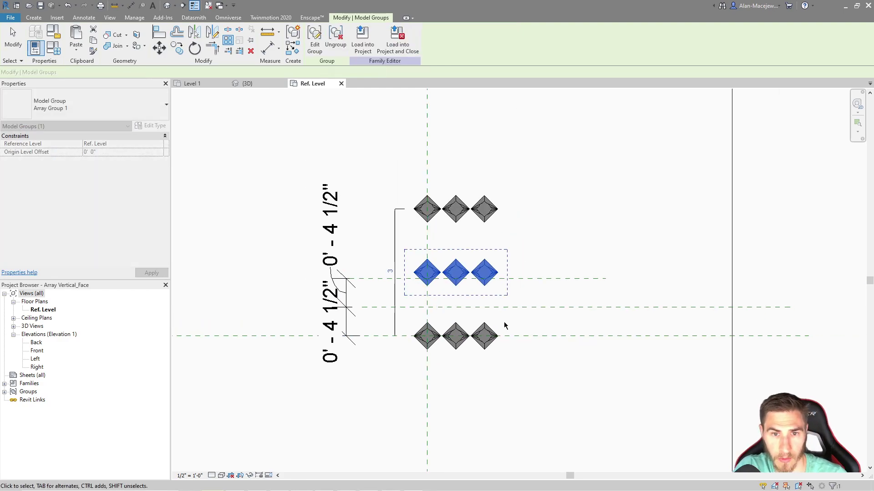
left_click(493, 299)
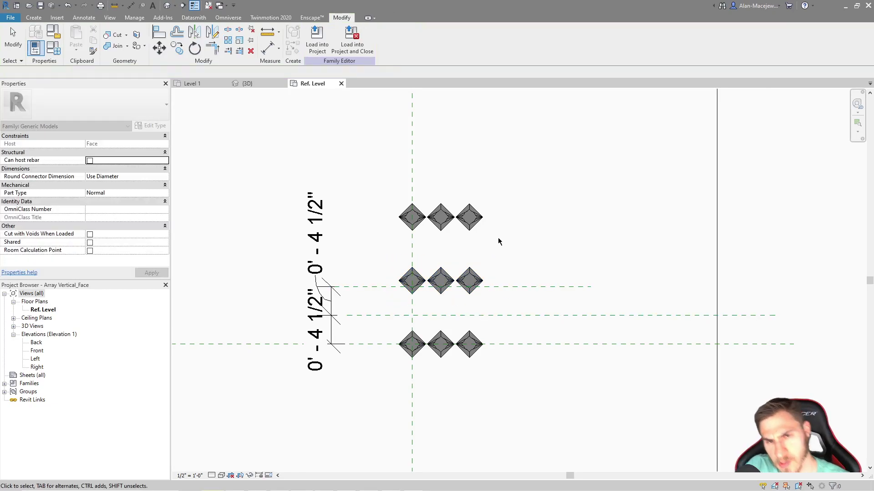
key("Escape")
scroll(478, 188, "up", 1)
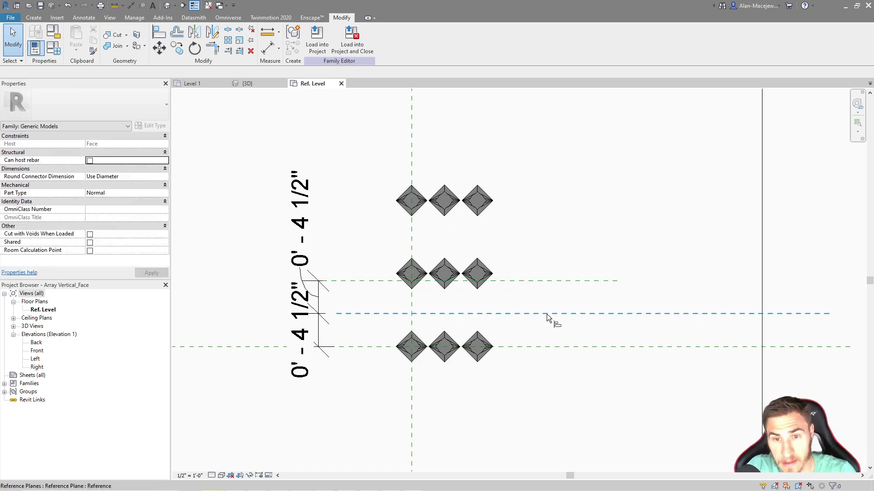
key("a")
key("l")
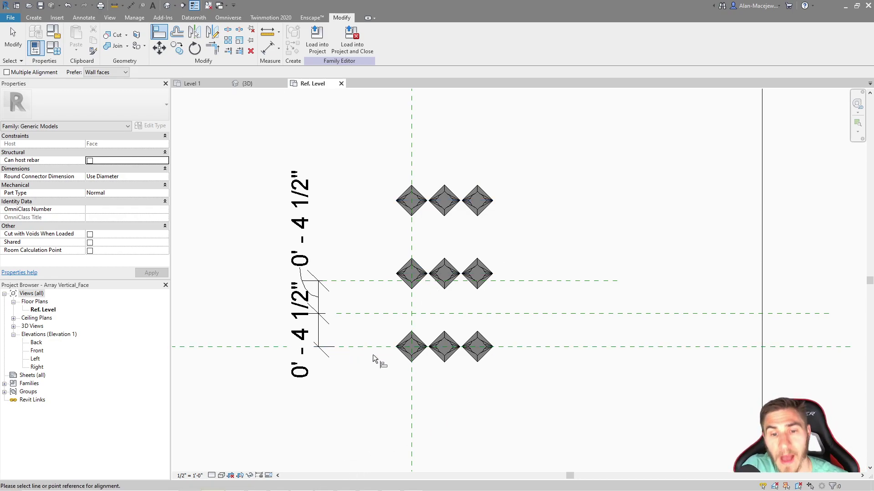
Align the top diamond row onto the upper reference plane, giving three evenly spaced rows
left_click(547, 314)
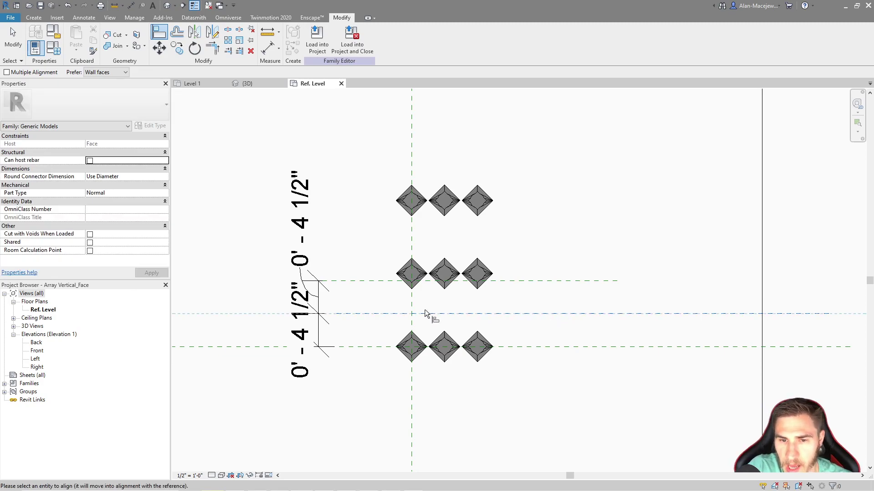
key("Escape")
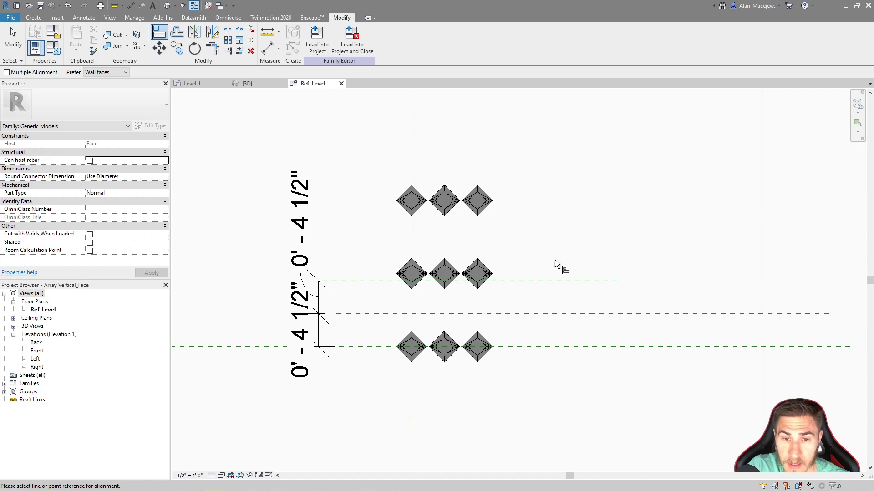
left_click(537, 282)
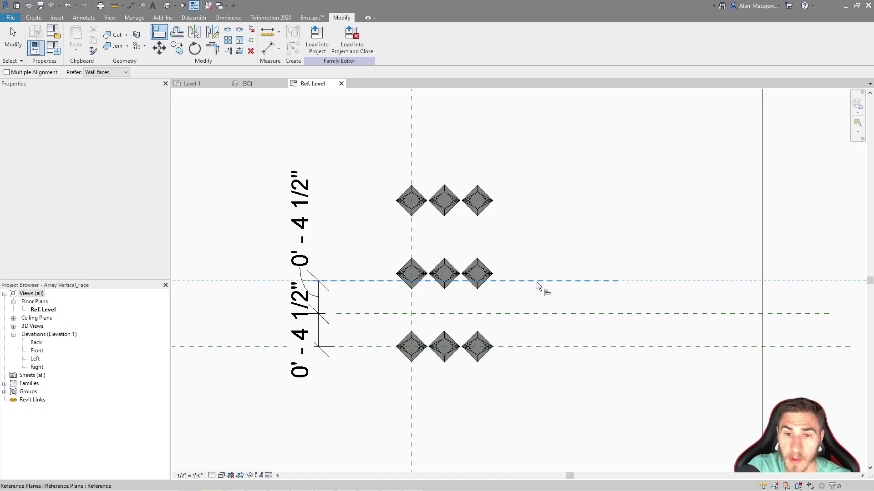
left_click(477, 201)
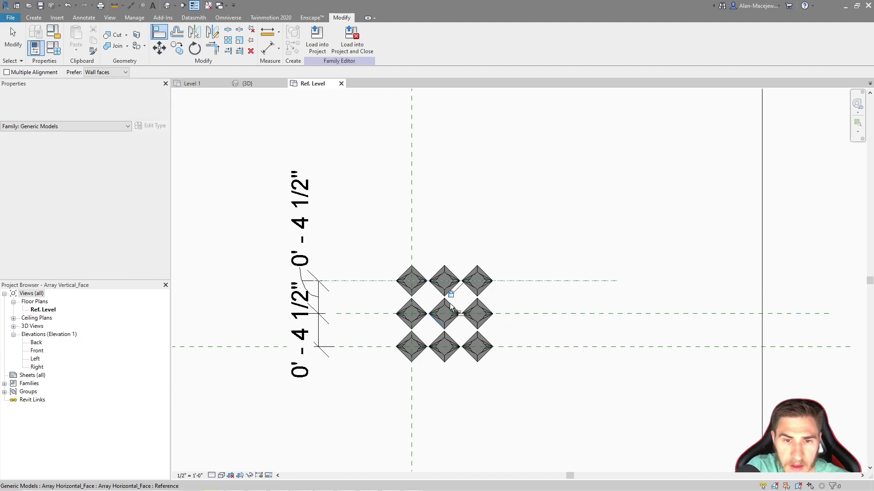
key("Escape")
key("Escape")
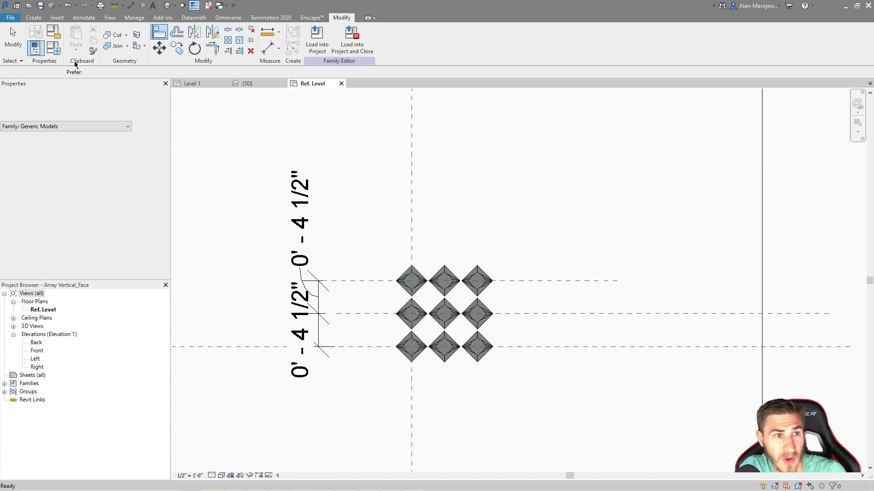
Close Family Types and select the vertical diamond array
key("f")
key("t")
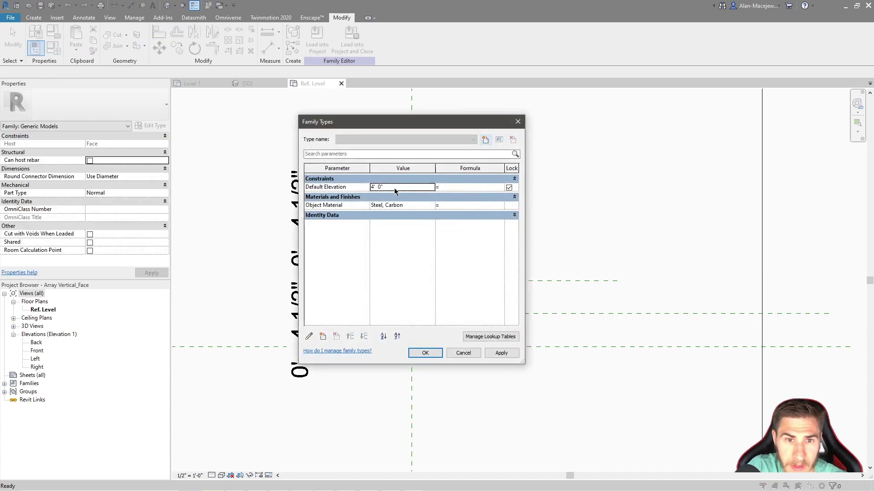
left_click(518, 123)
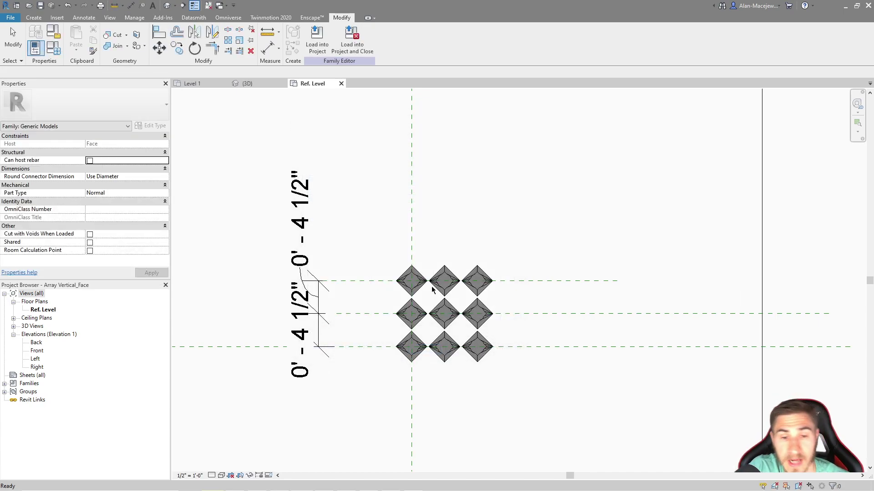
left_click(483, 318)
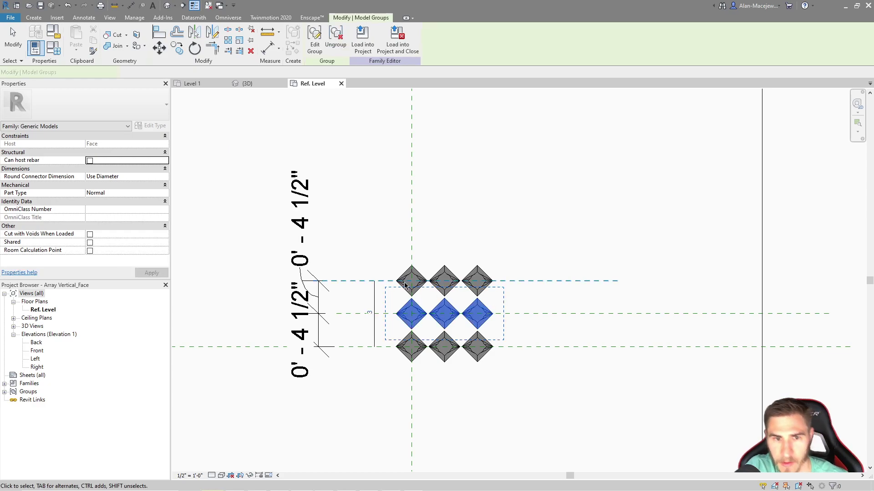
left_click(375, 299)
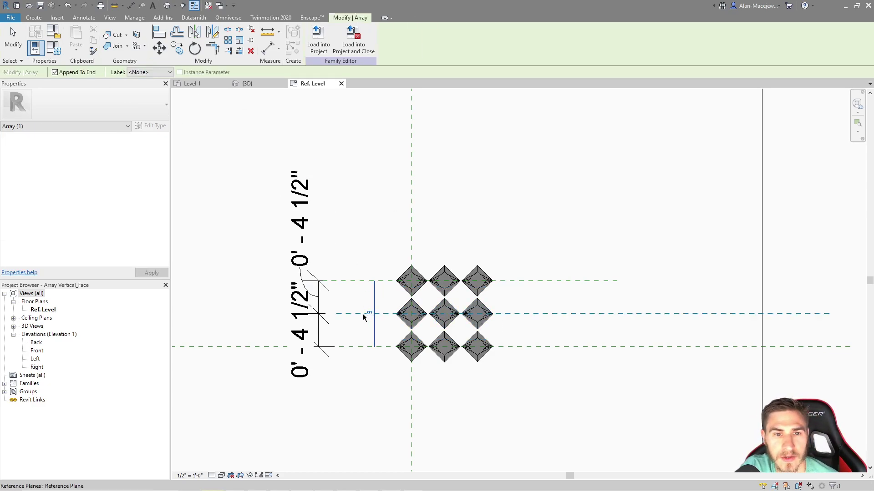
Label the array count with a new instance parameter named Vertical Number
left_click(154, 73)
left_click(155, 89)
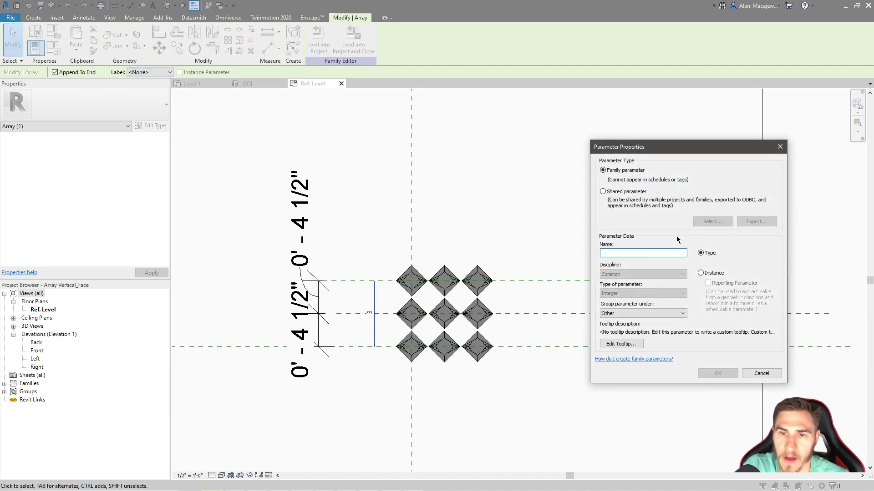
type("Ver")
key("BackSpace")
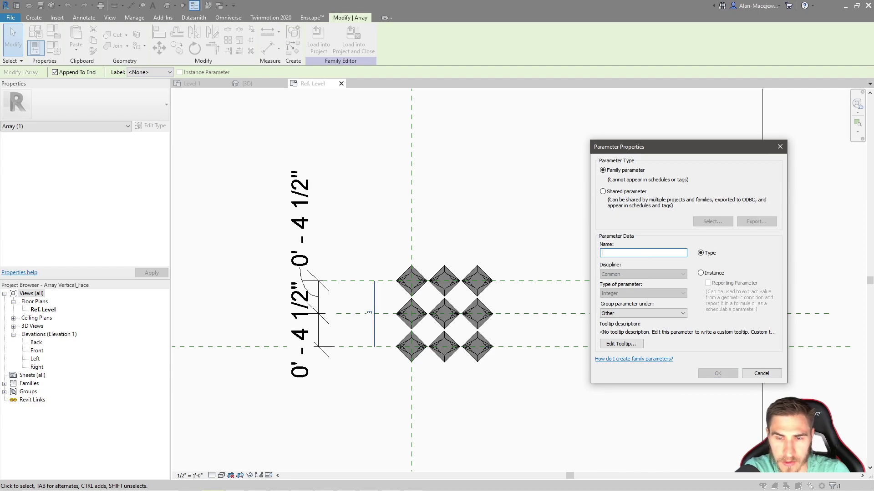
type("Vertical Number")
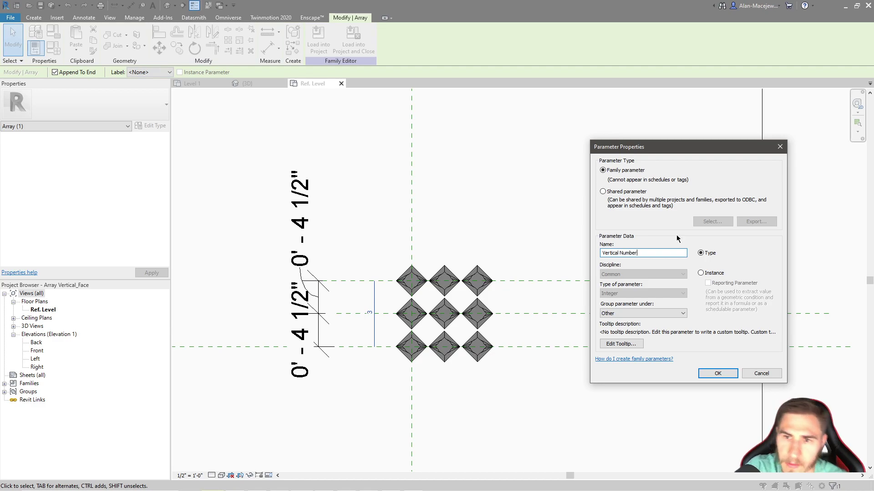
left_click(701, 273)
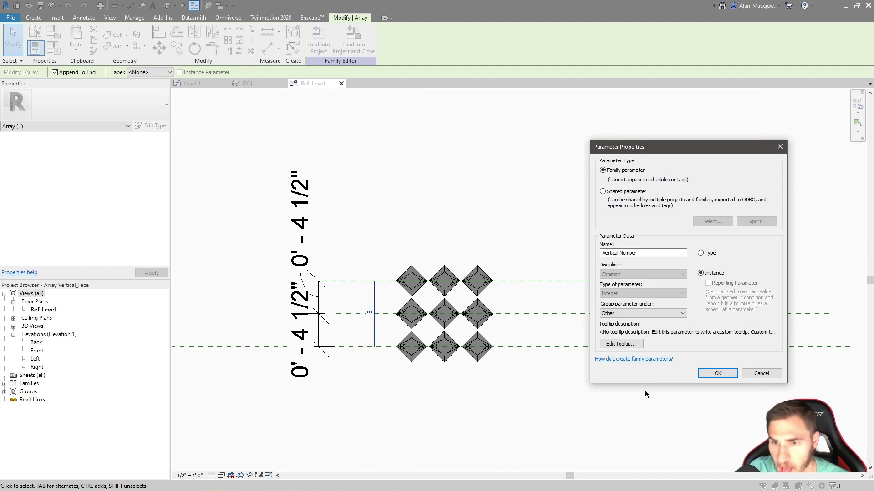
left_click(723, 374)
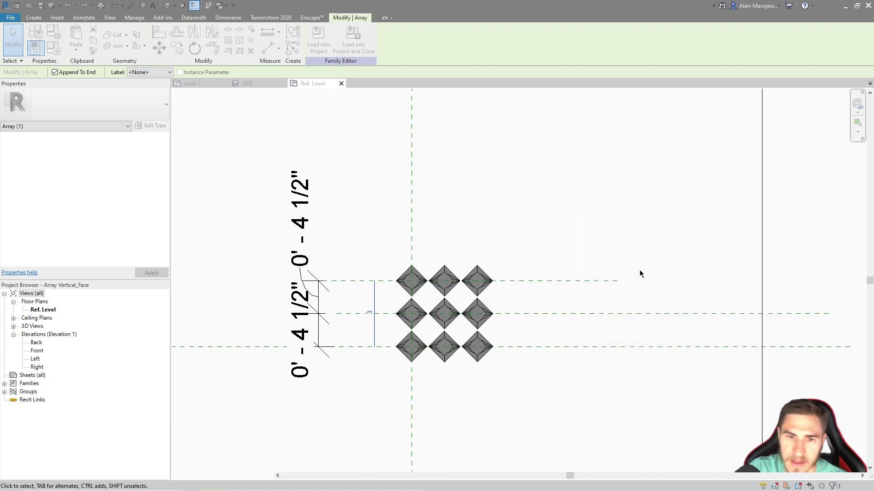
Set Vertical Number to 5 in Family Types and apply it to get five diamond rows
key("Escape")
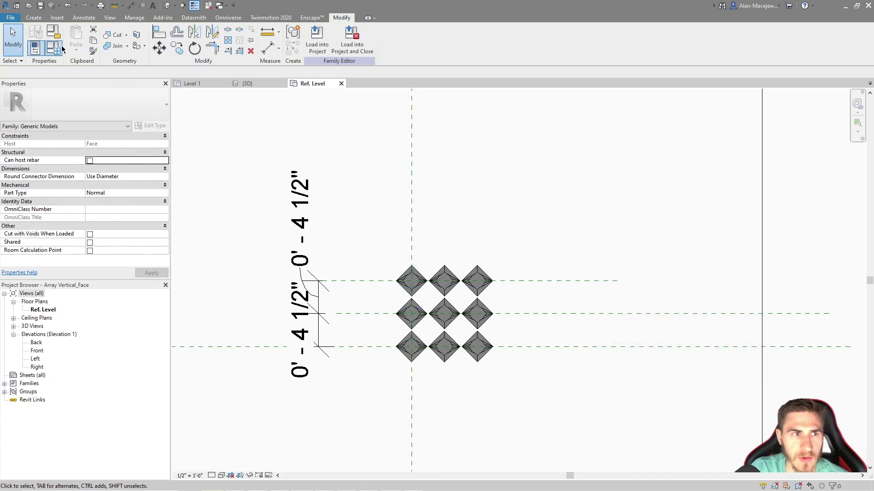
key("f")
key("t")
left_click_drag(346, 122, 600, 125)
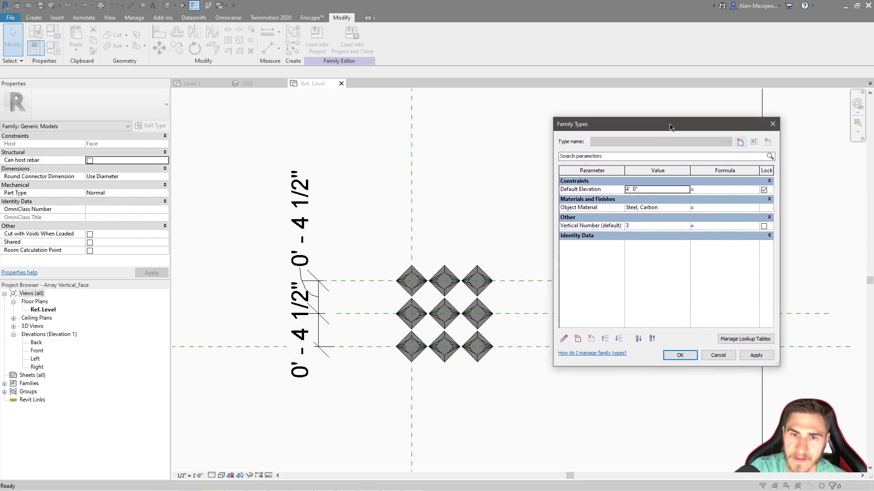
left_click(651, 225)
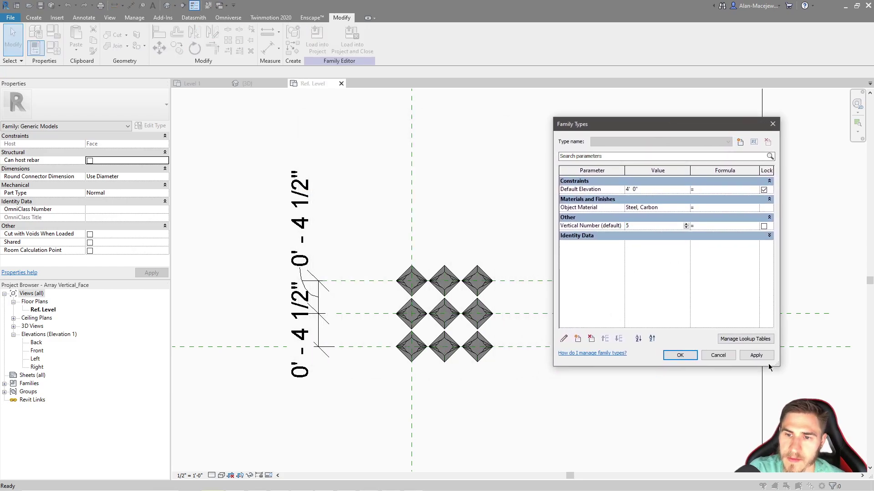
left_click(757, 355)
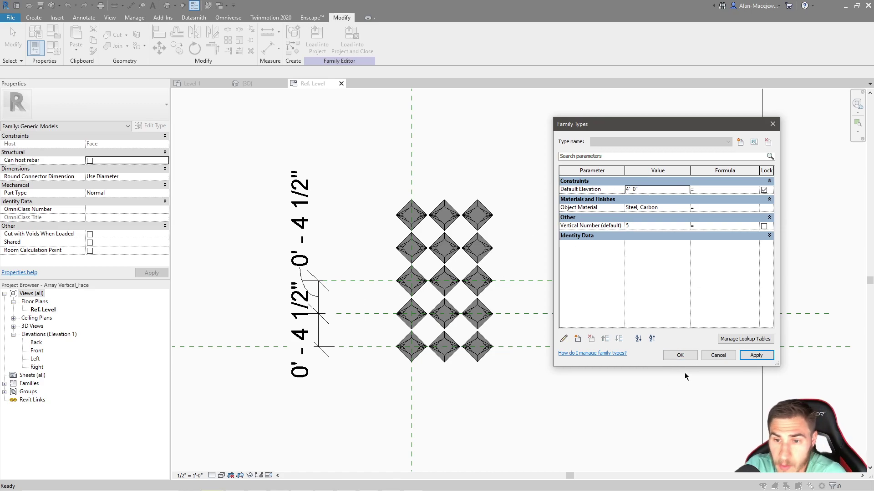
left_click(718, 356)
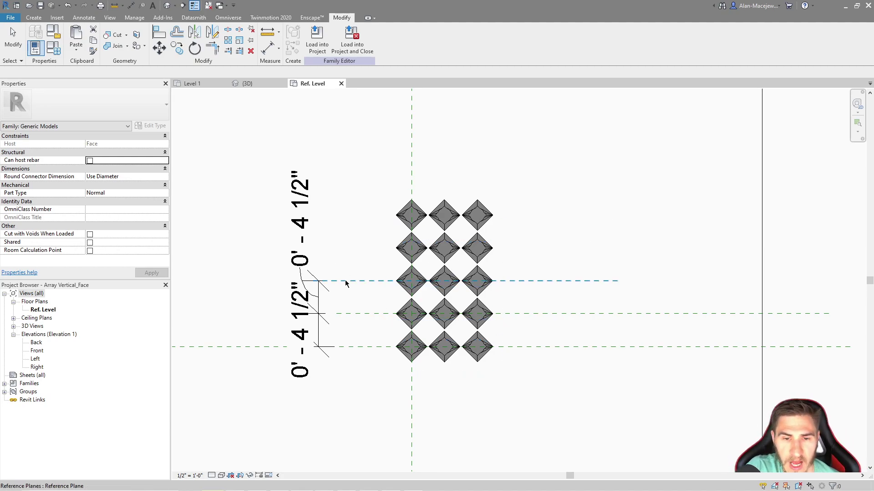
Zoom the view slightly and reopen the Family Types dialog
scroll(439, 243, "down", 2)
scroll(351, 285, "up", 1)
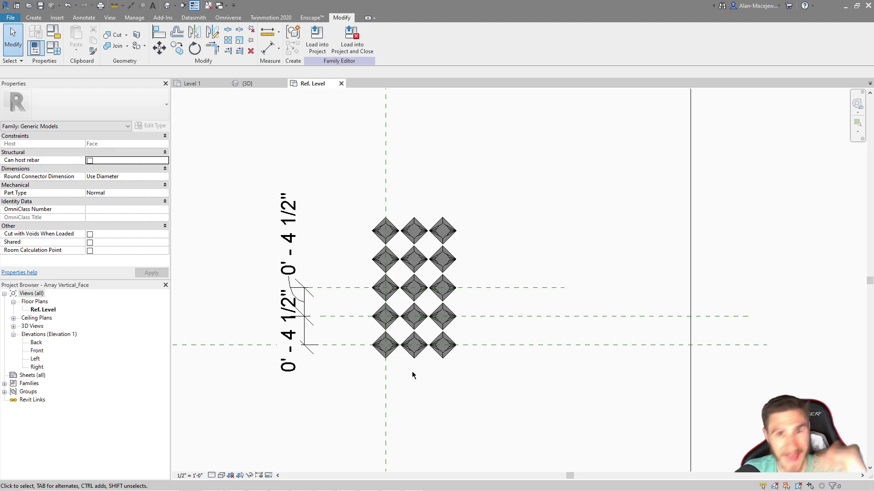
left_click(201, 6)
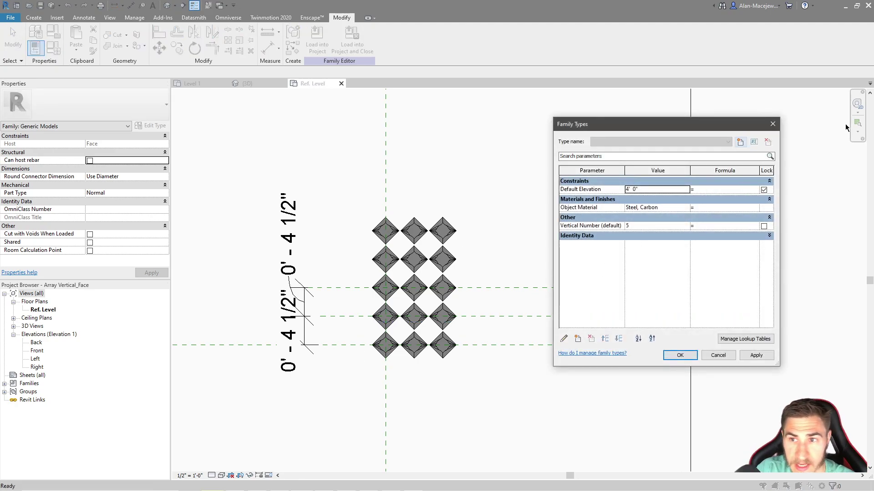
Edit the Vertical Number parameter to group it under General, then close Family Types
left_click(772, 124)
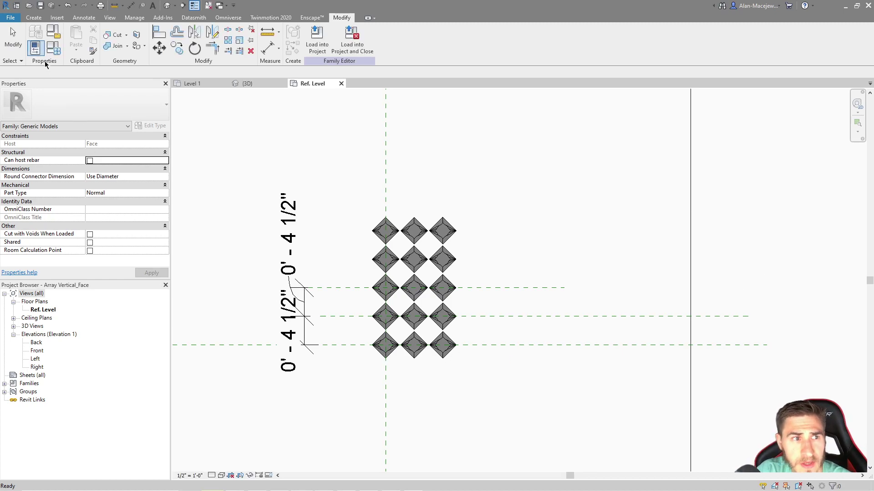
left_click(53, 47)
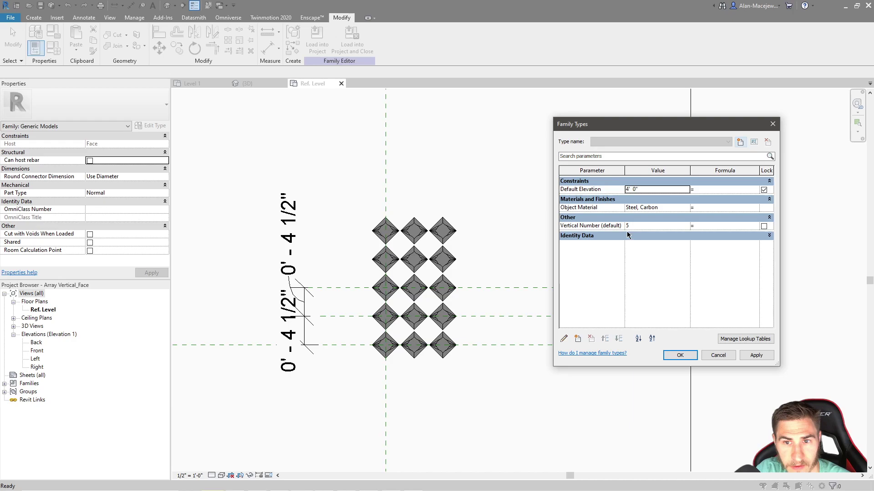
left_click(594, 228)
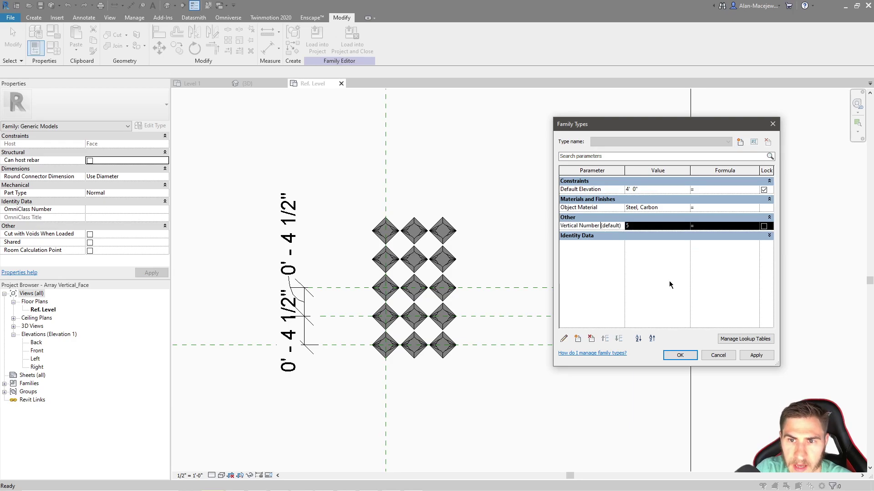
left_click(564, 338)
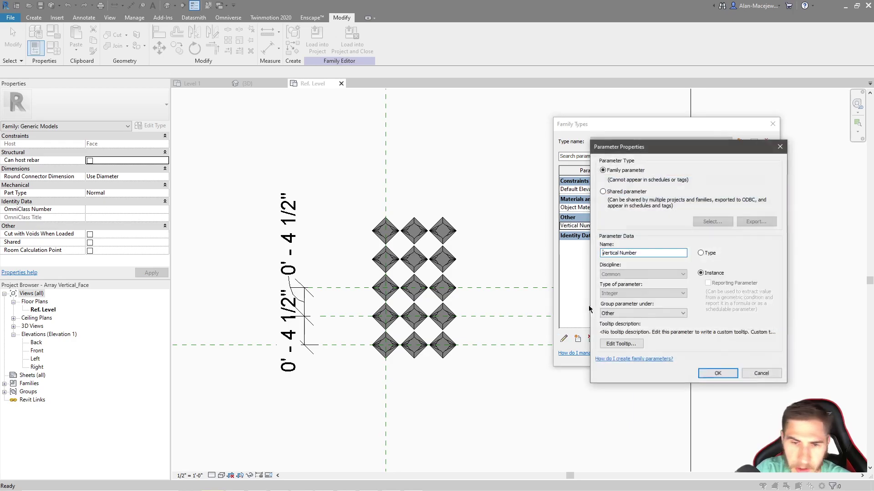
left_click(644, 313)
scroll(646, 222, "up", 5)
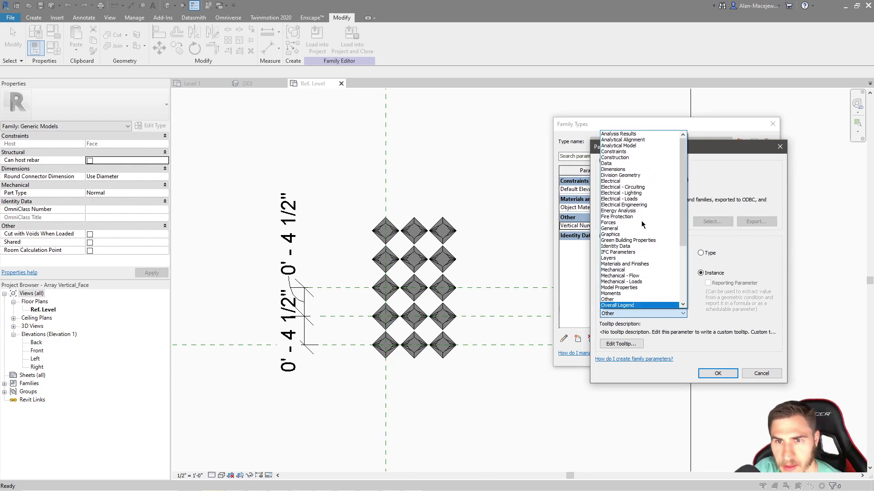
left_click(614, 231)
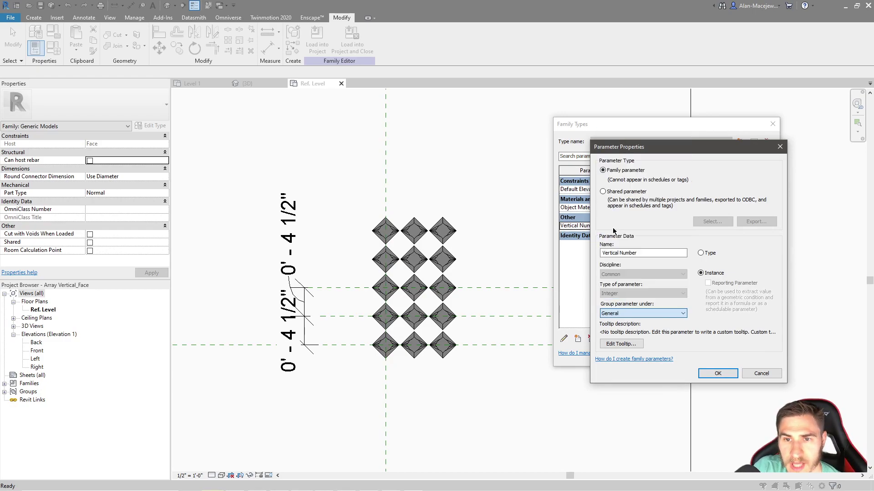
left_click(718, 374)
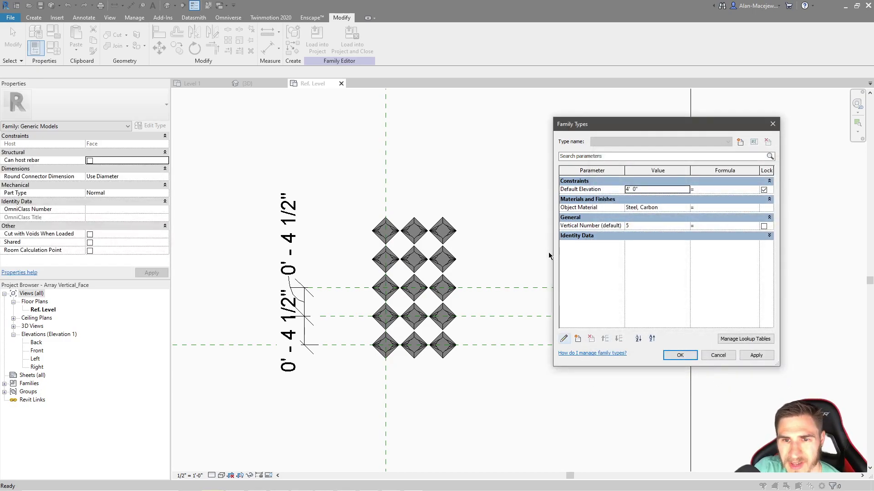
left_click(679, 356)
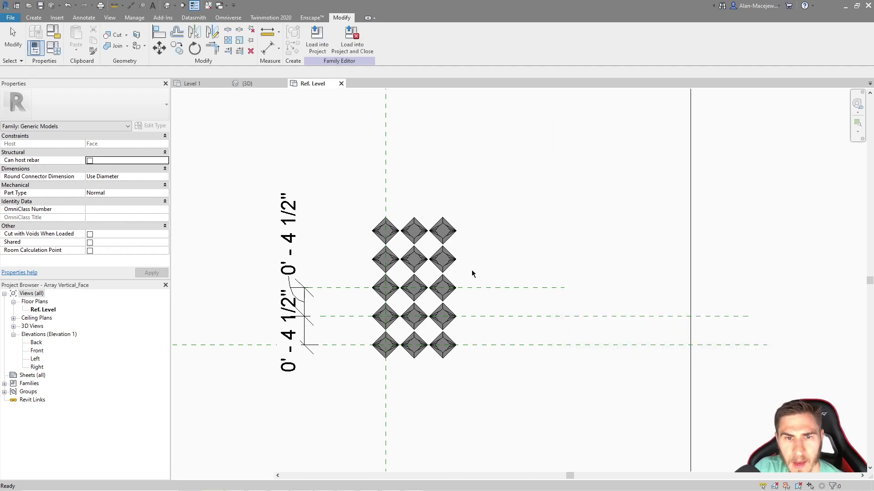
Edit the arrayed diamond group and select the bottom-row diamond array
left_click(424, 358)
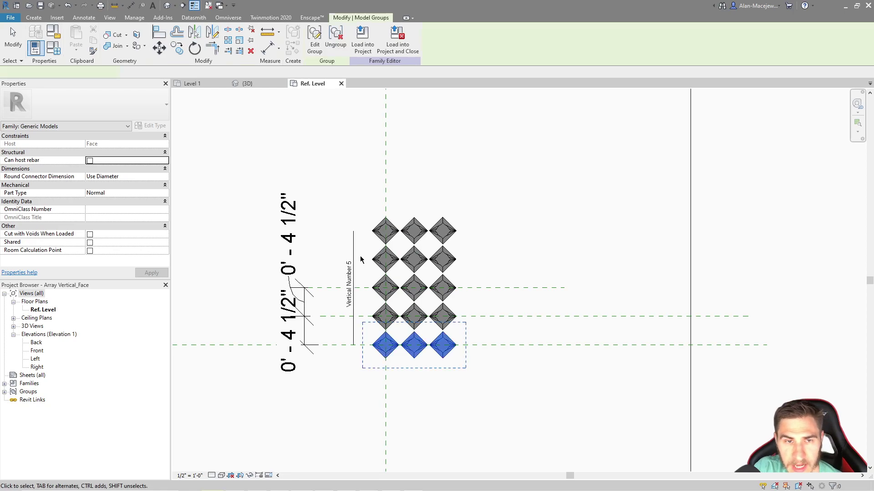
left_click(315, 38)
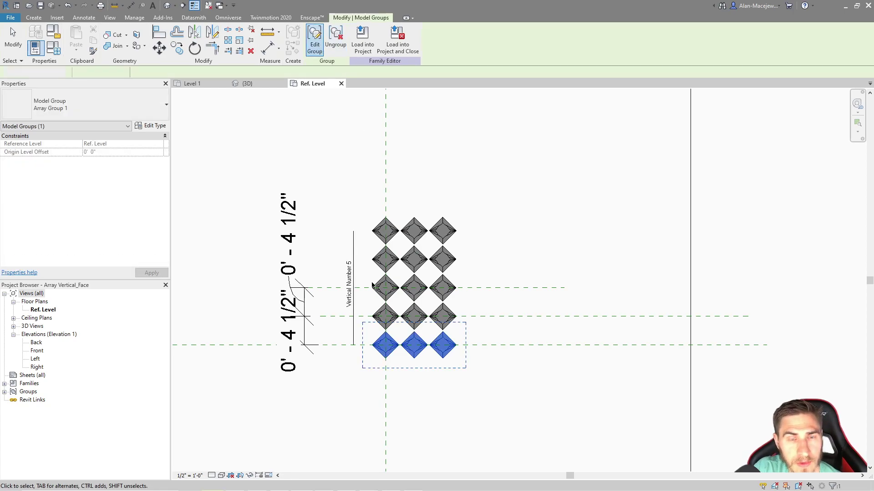
left_click(423, 345)
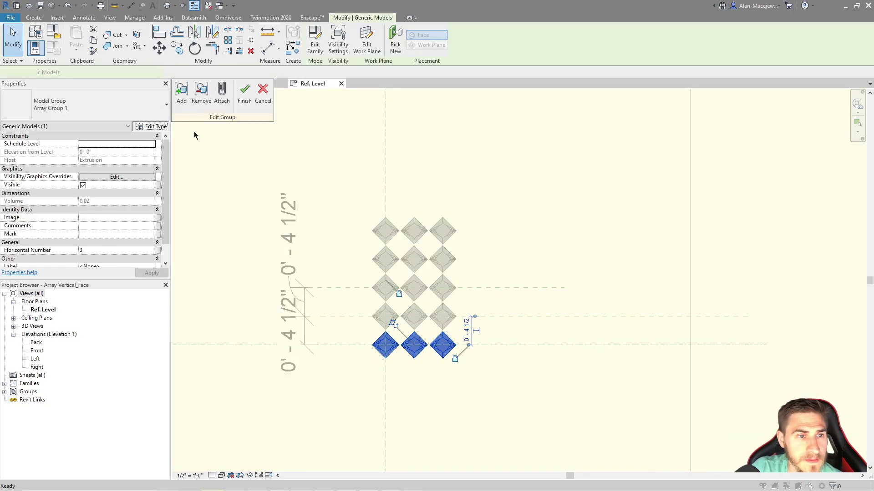
left_click(151, 126)
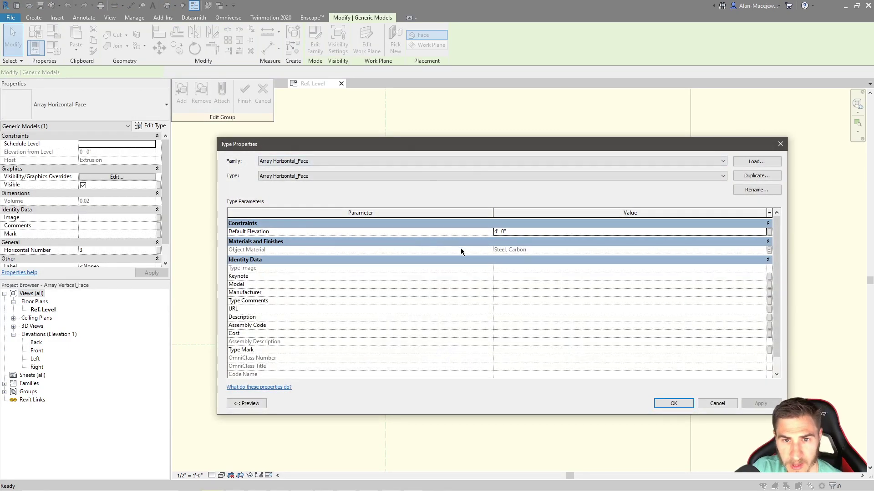
left_click(780, 144)
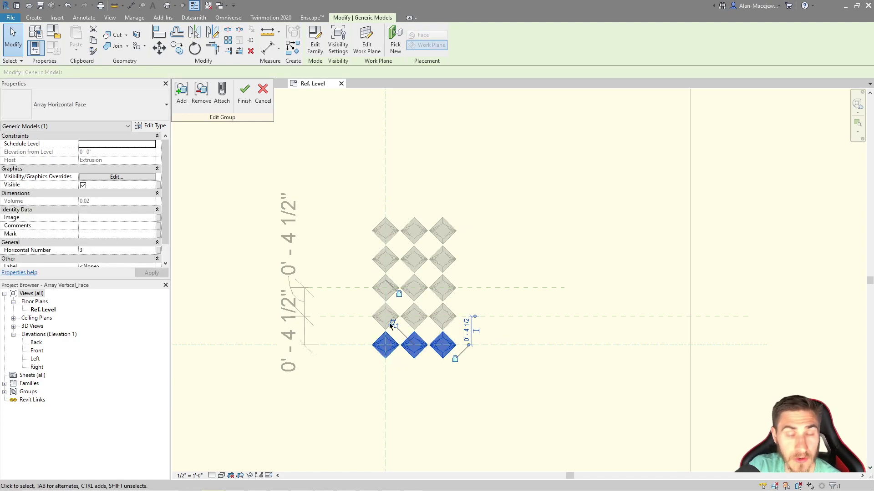
Associate the array's Horizontal Number with a new Horizontal Number family parameter and finish the group edit
scroll(97, 184, "down", 1)
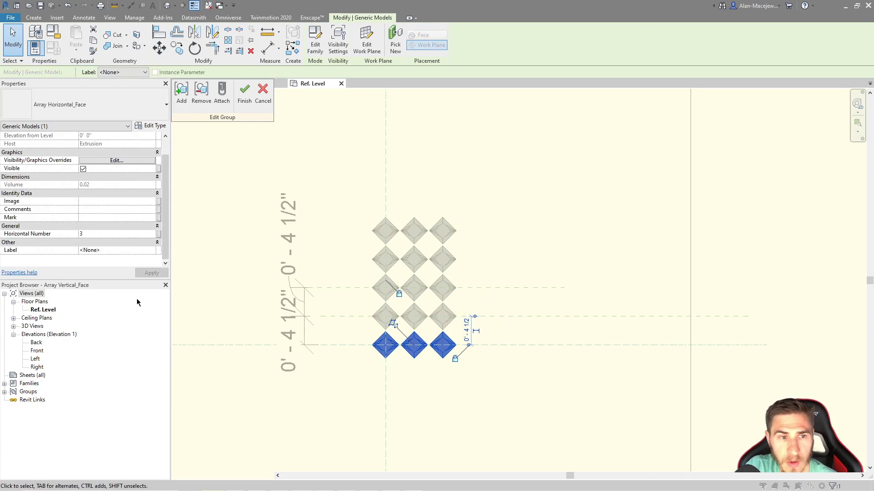
left_click(159, 233)
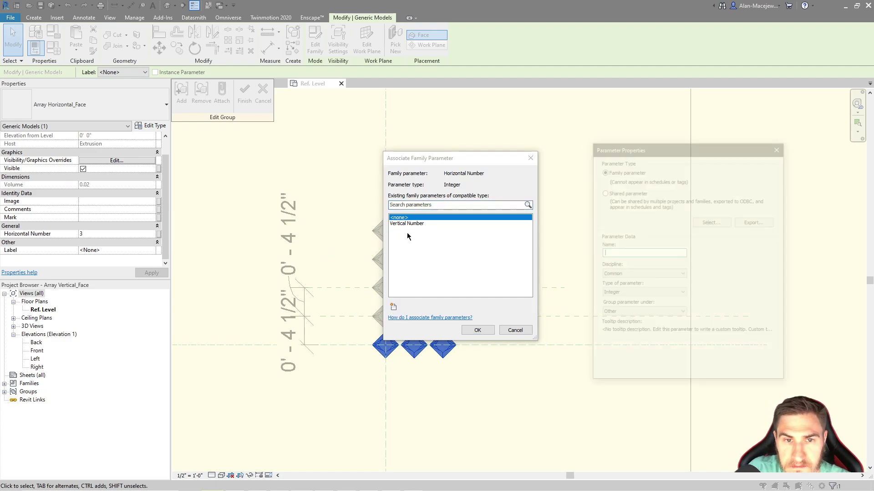
type("Hor")
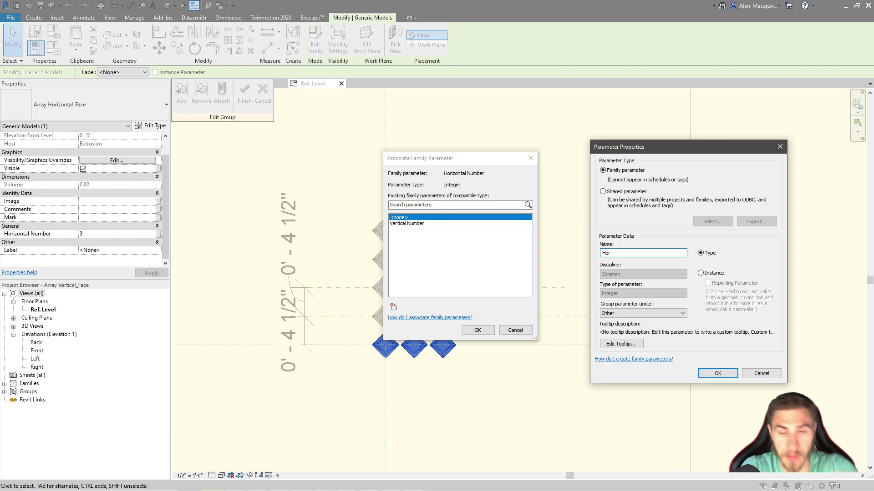
type("izonal Number")
key("Return")
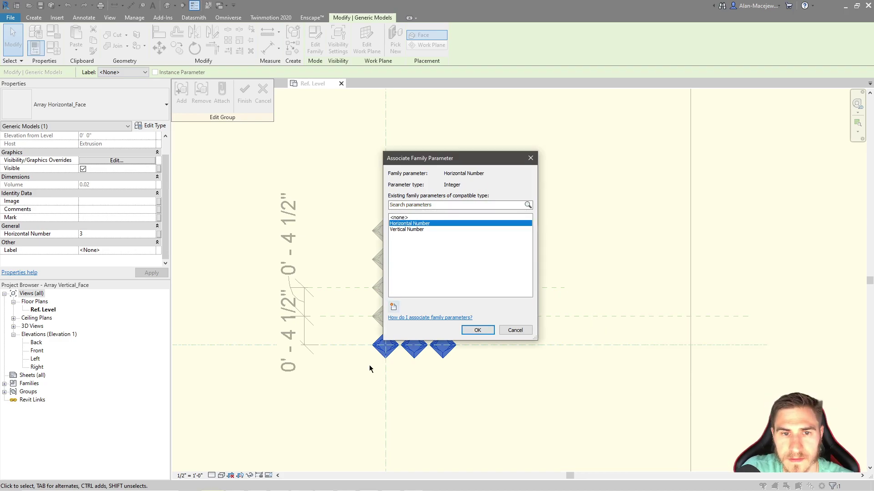
left_click(478, 330)
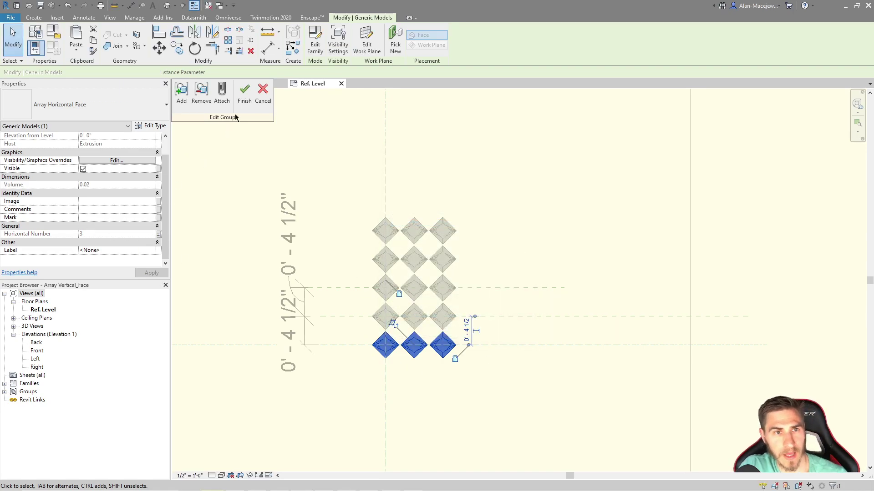
left_click(245, 92)
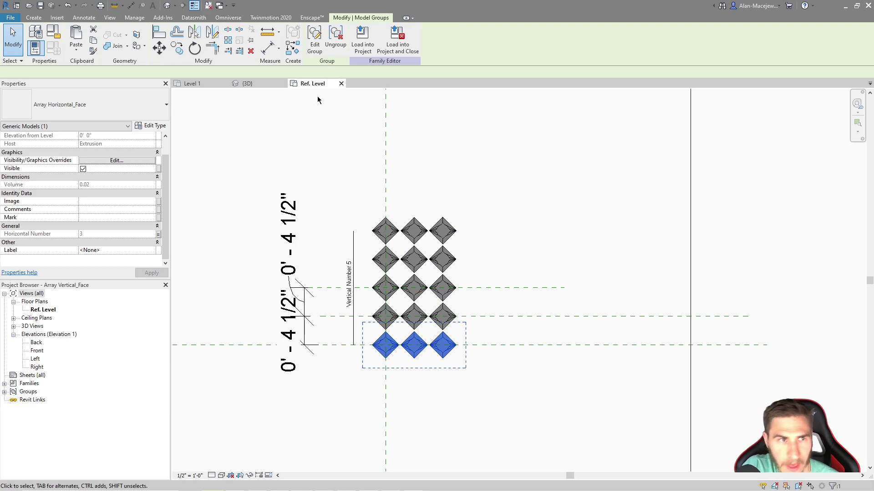
key("Escape")
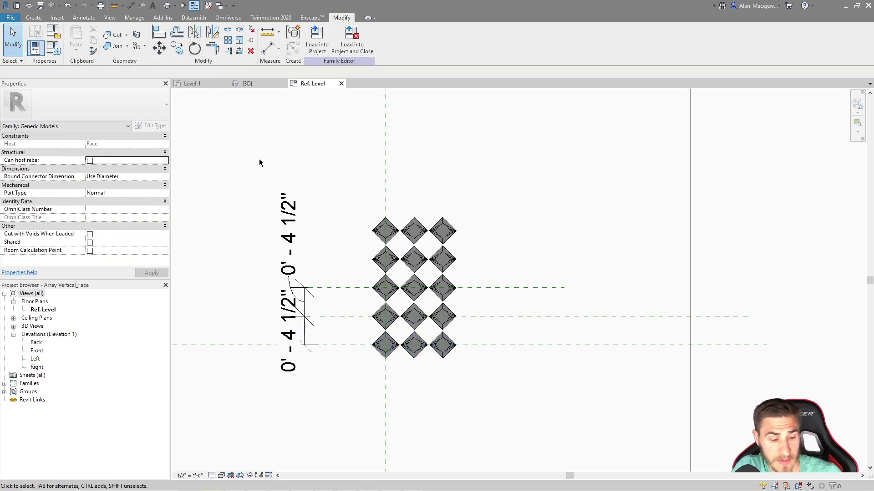
Move the Horizontal Number parameter into the General group
left_click(59, 53)
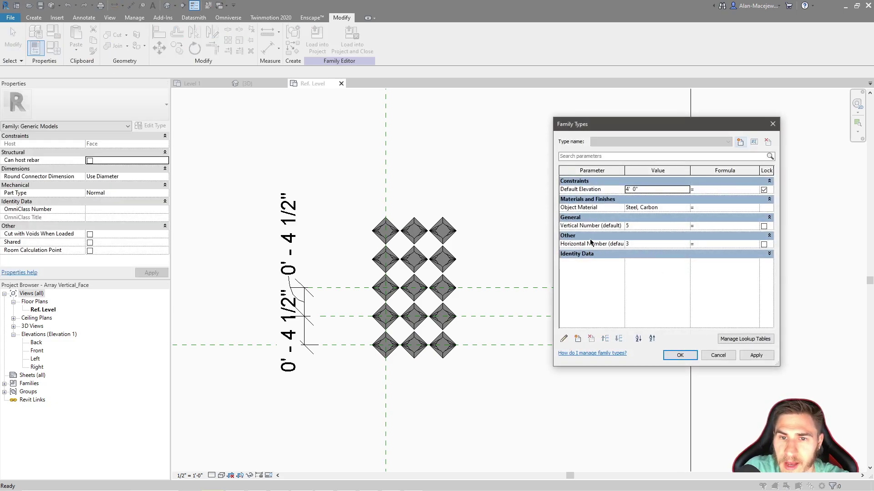
left_click(577, 245)
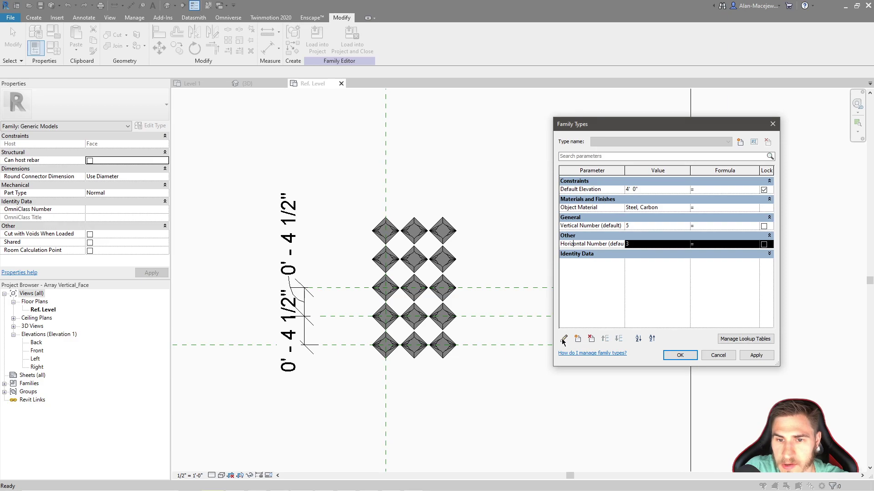
left_click(577, 339)
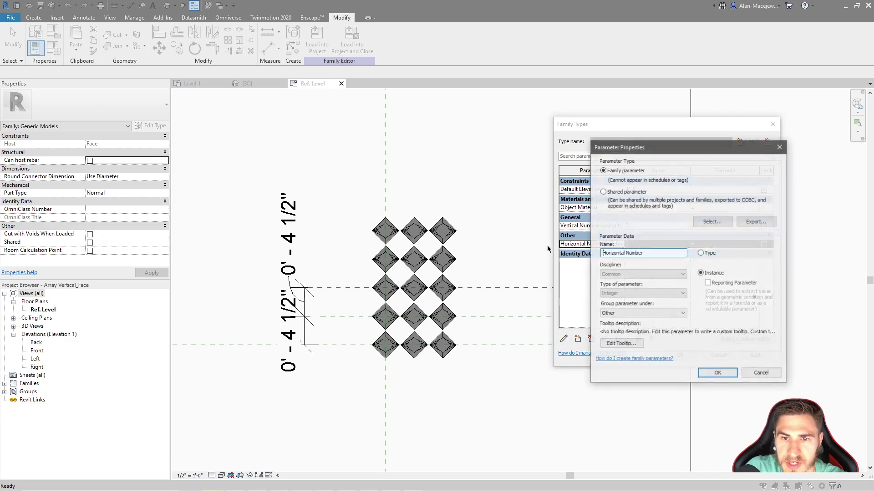
left_click(632, 314)
scroll(633, 248, "up", 2)
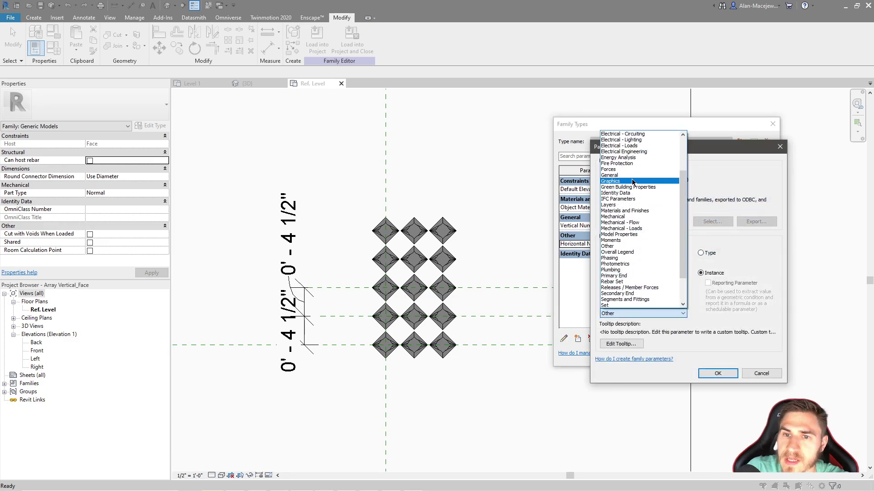
left_click(628, 176)
left_click(718, 375)
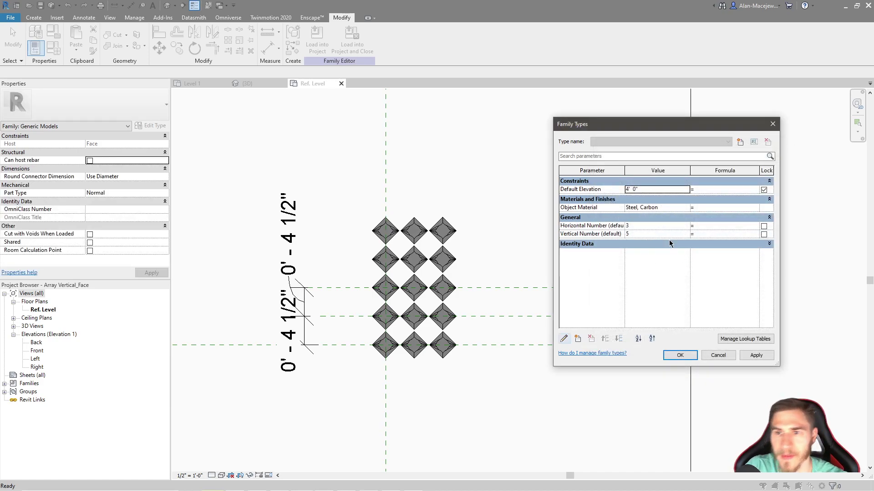
Test Horizontal Number at 4 columns, then set it back to 3 and apply
left_click(648, 226)
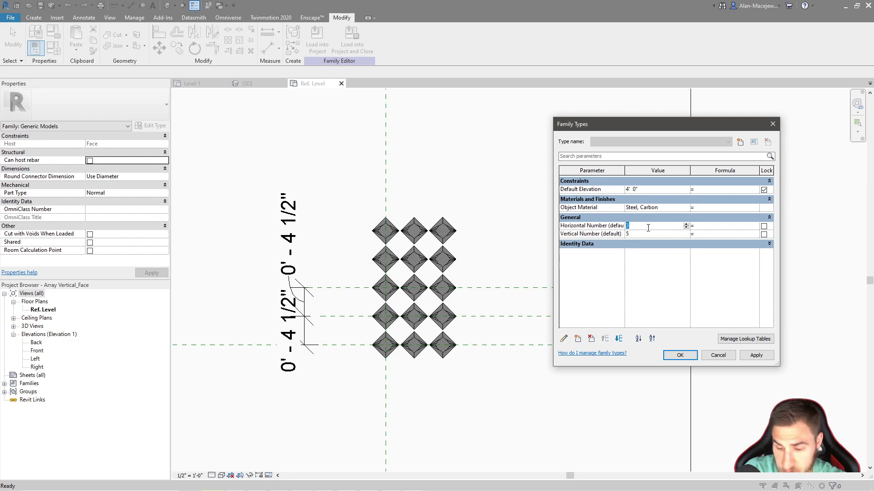
left_click(760, 357)
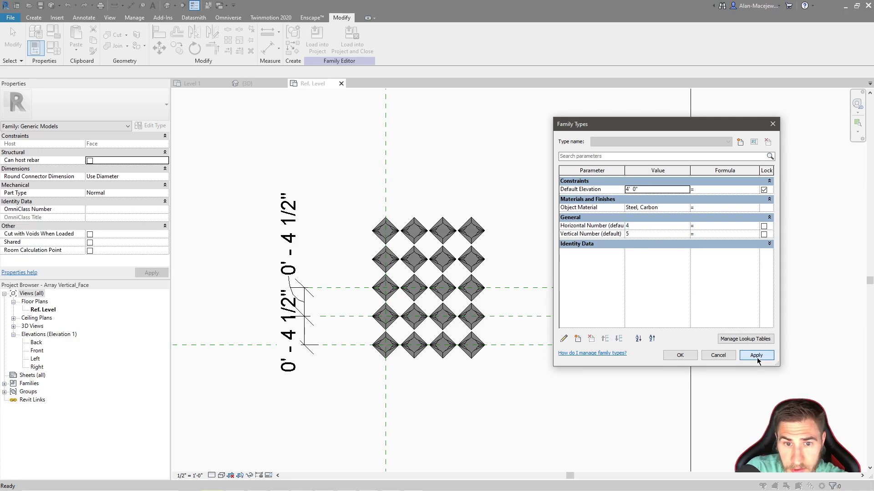
left_click(651, 225)
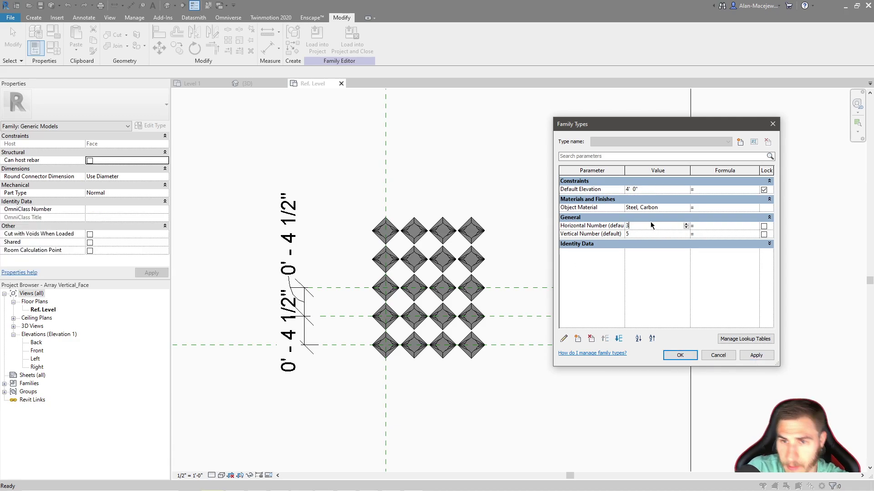
type("3")
left_click(768, 357)
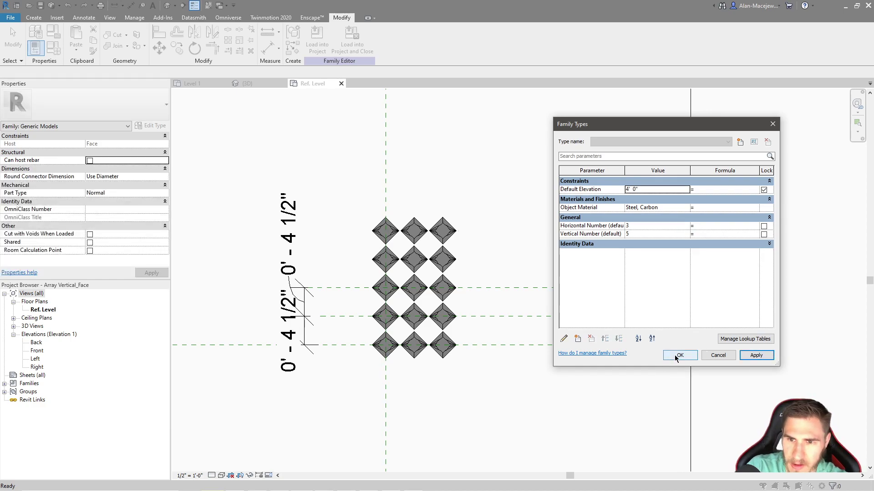
Load Array Vertical_Face into the project, overwriting the existing version, and switch to the 3D view
left_click(678, 355)
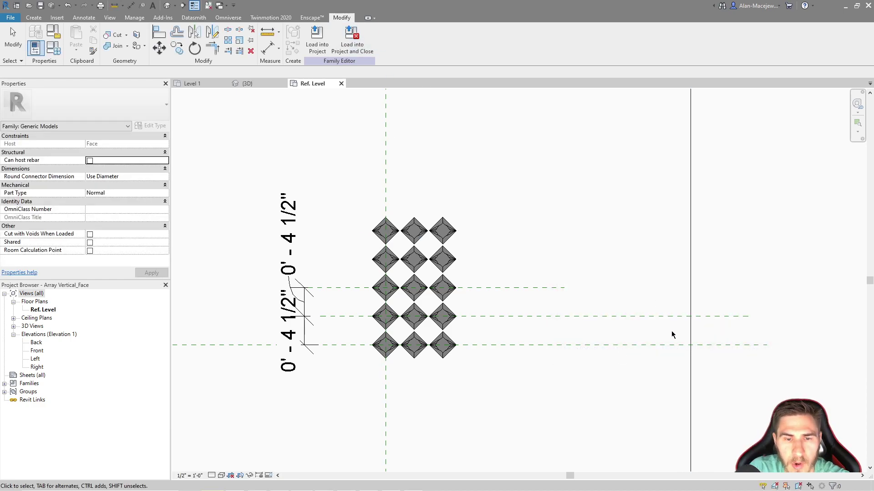
left_click(354, 42)
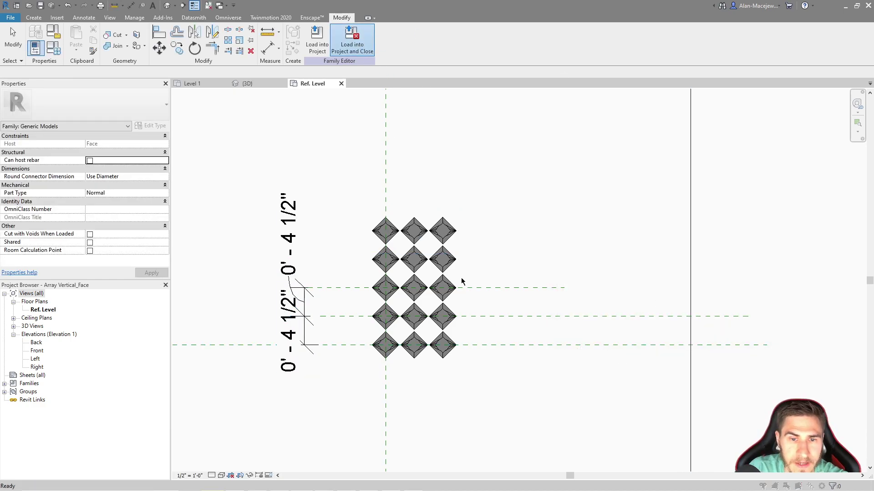
left_click(415, 257)
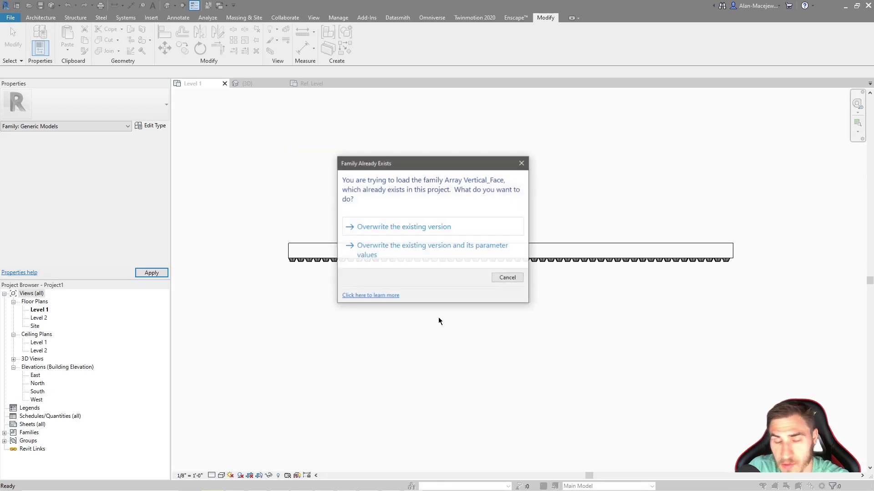
left_click(387, 241)
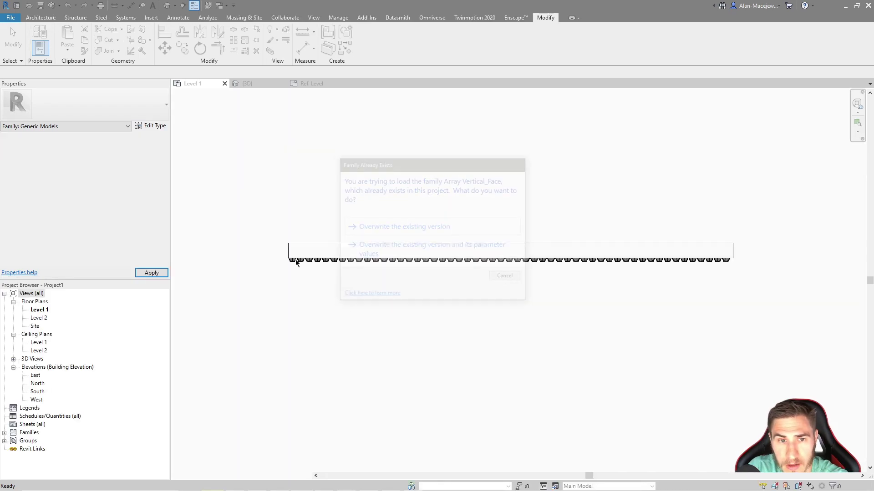
left_click(257, 83)
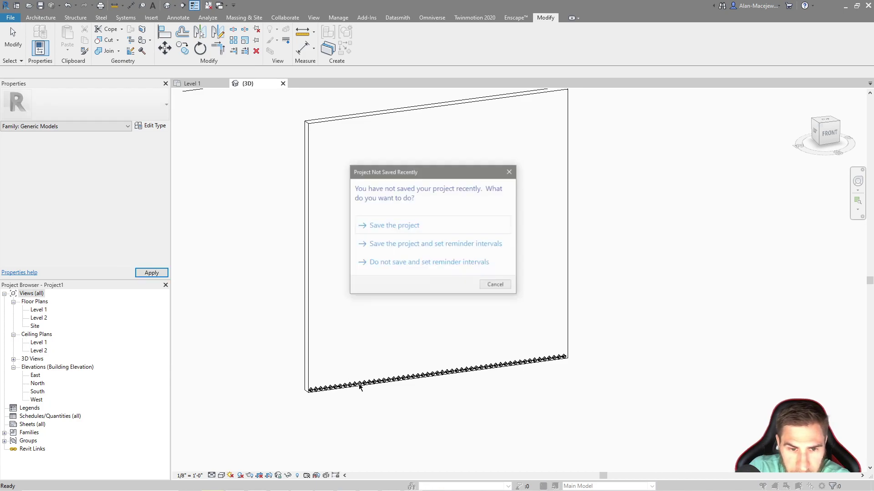
key("Escape")
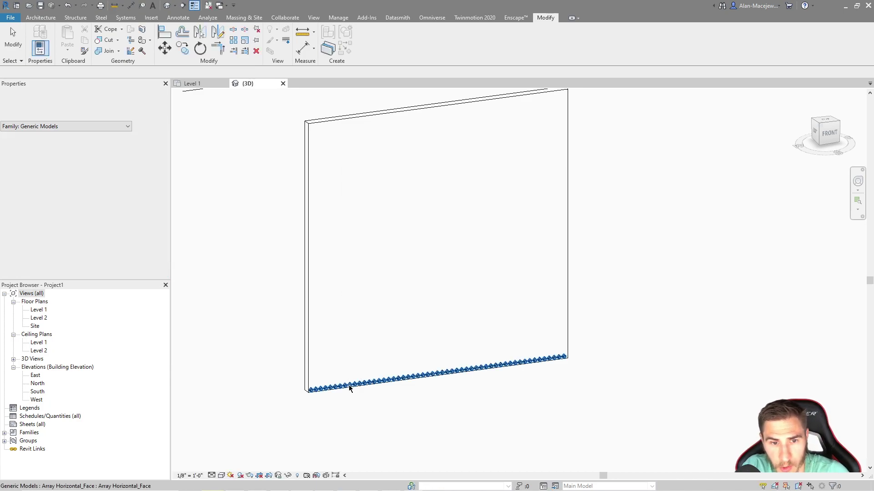
Select the diamond array along the wall base and review its family types list
left_click(353, 384)
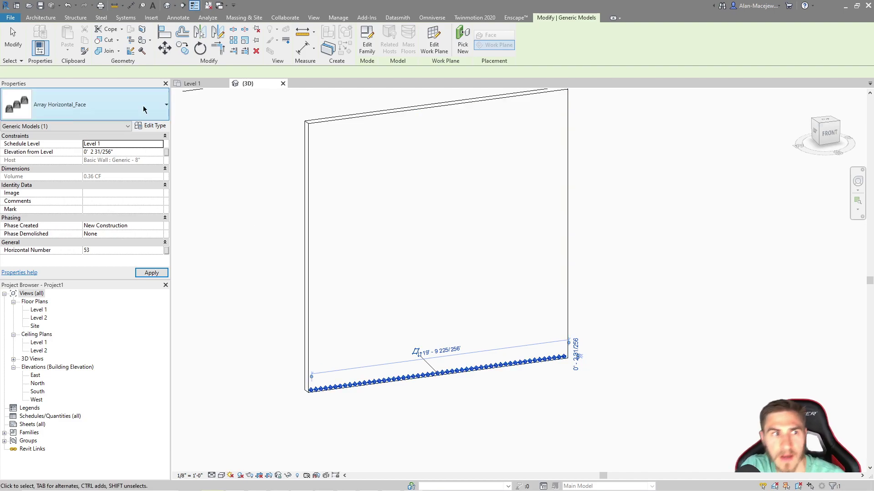
left_click(164, 112)
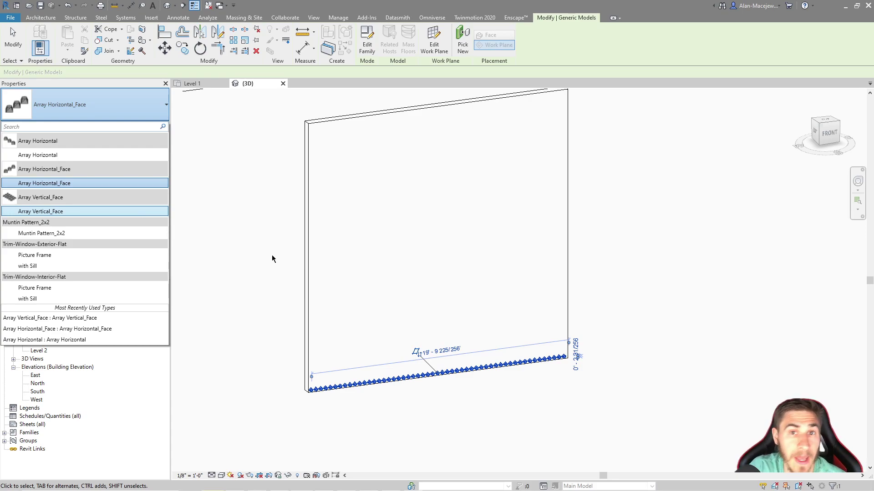
left_click(242, 351)
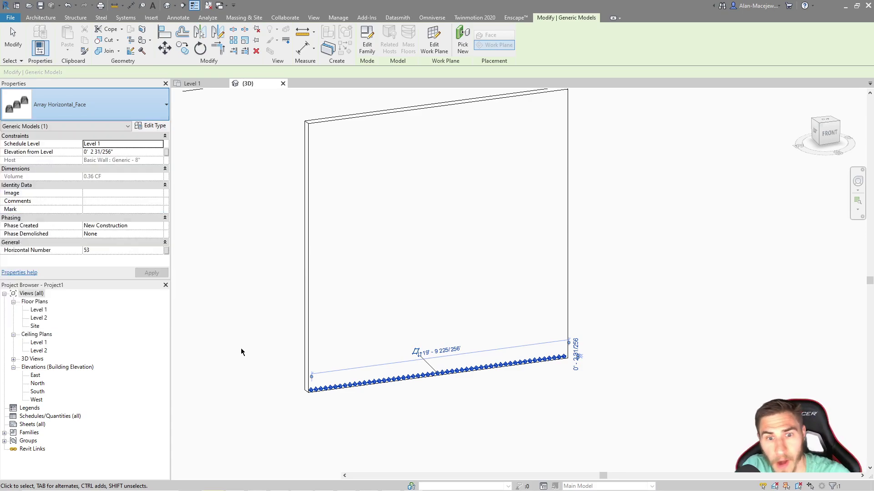
left_click(320, 390)
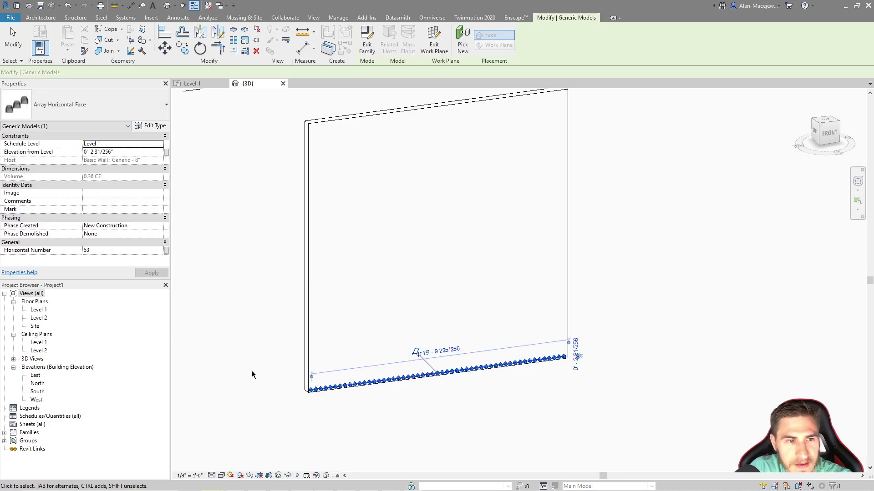
Swap the wall's array to Array Vertical_Face and set Horizontal Number to 53
left_click(131, 111)
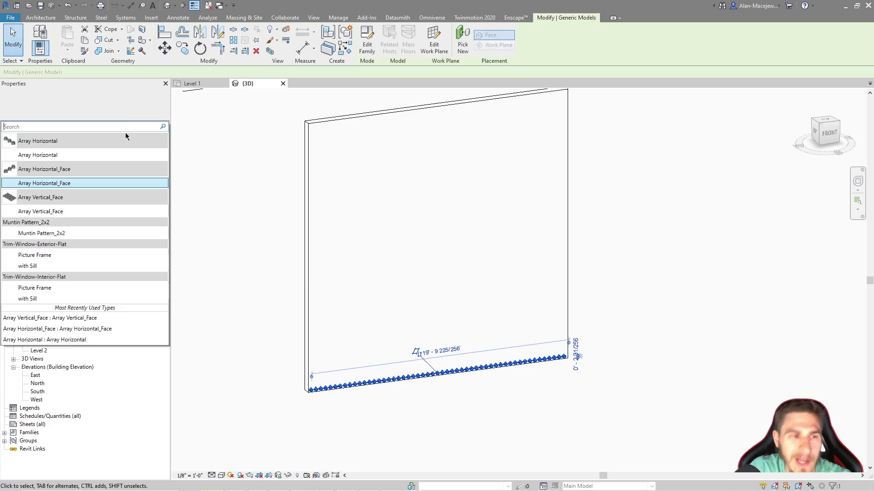
left_click(50, 212)
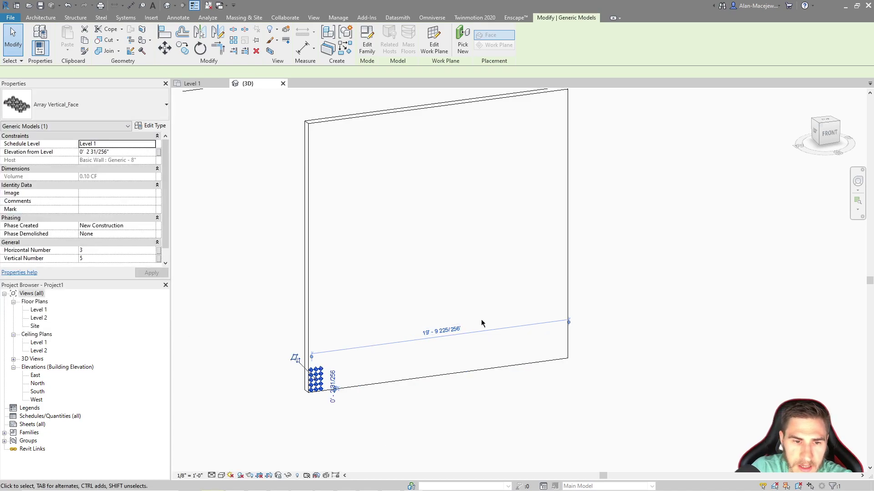
left_click(98, 250)
type("53")
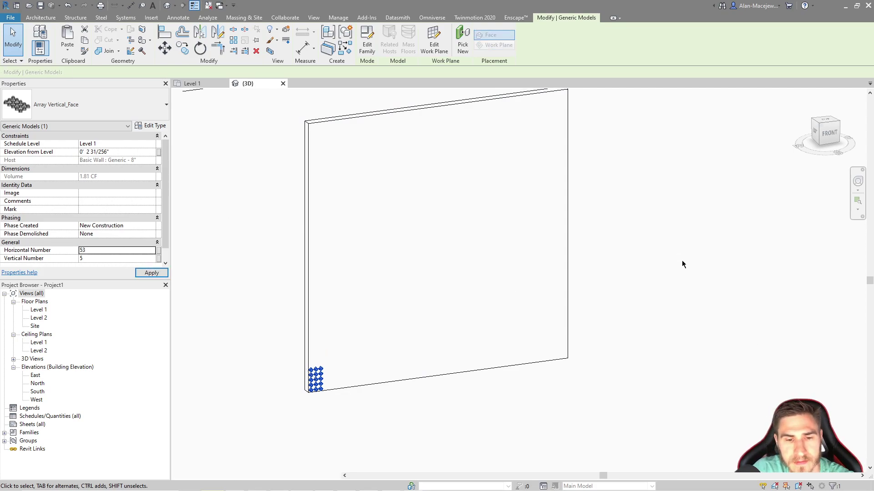
Set the array's Vertical Number to 20, then to 53, applying each
left_click(526, 364)
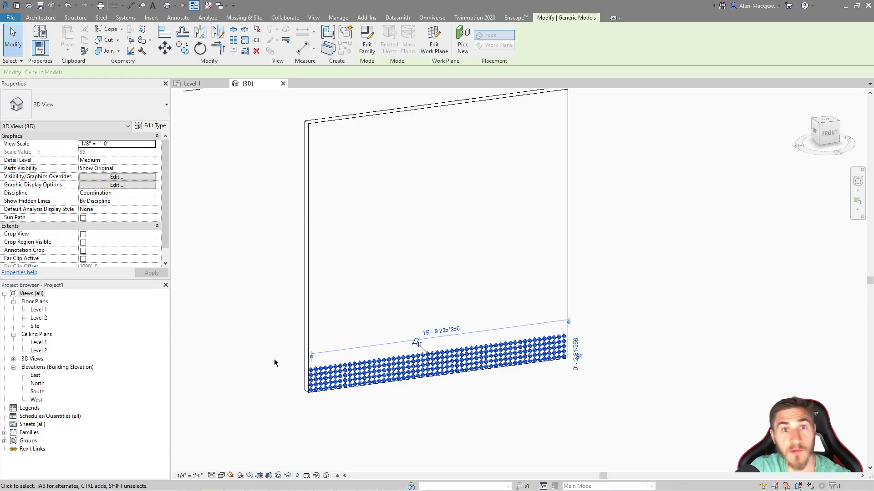
left_click(85, 261)
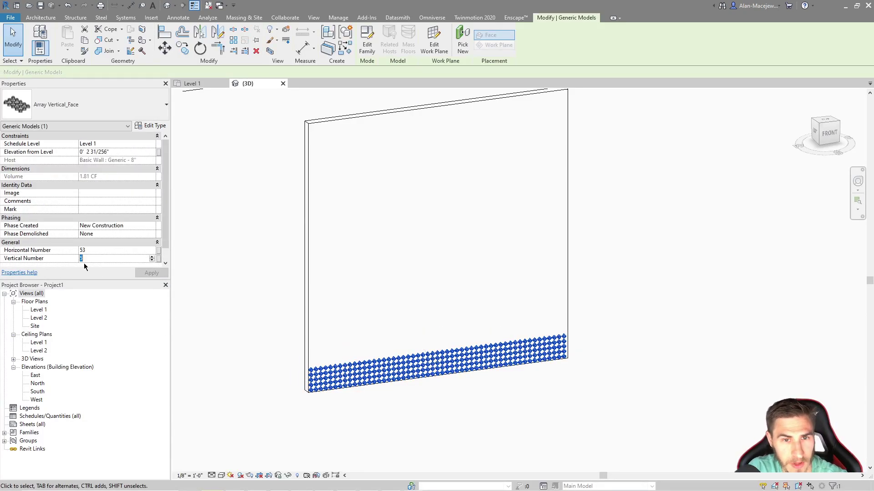
type("20")
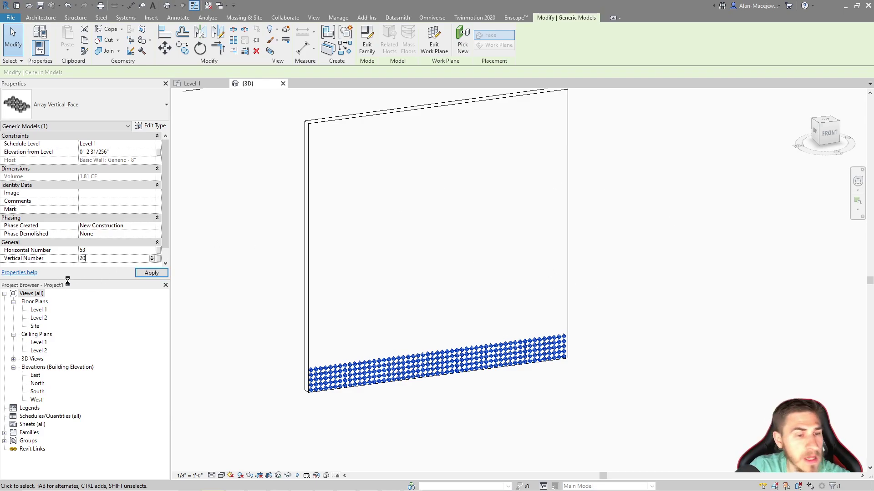
left_click(360, 118)
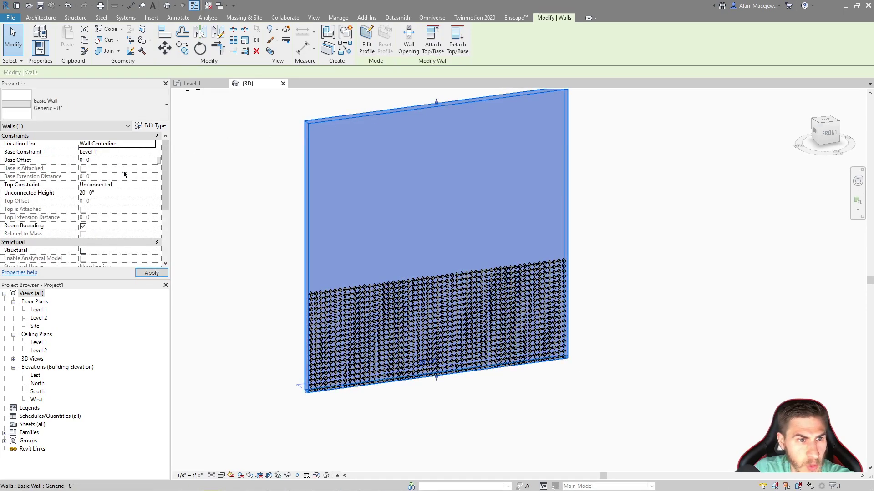
left_click(346, 305)
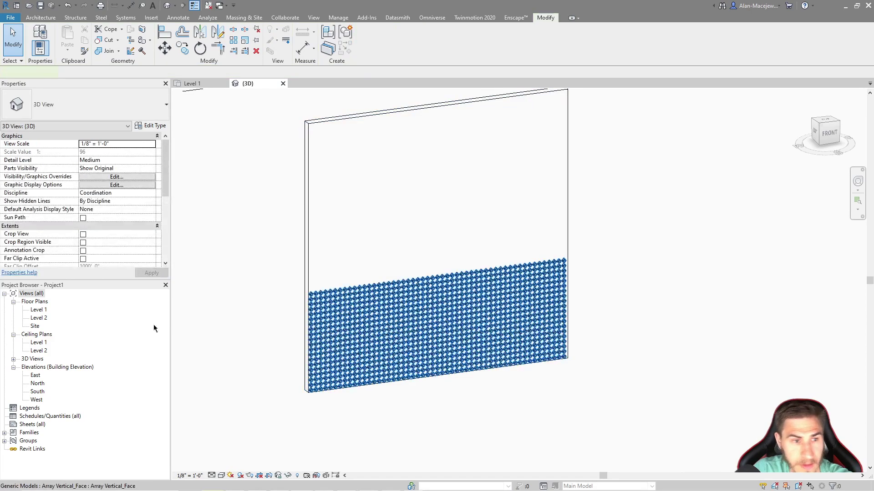
left_click(97, 259)
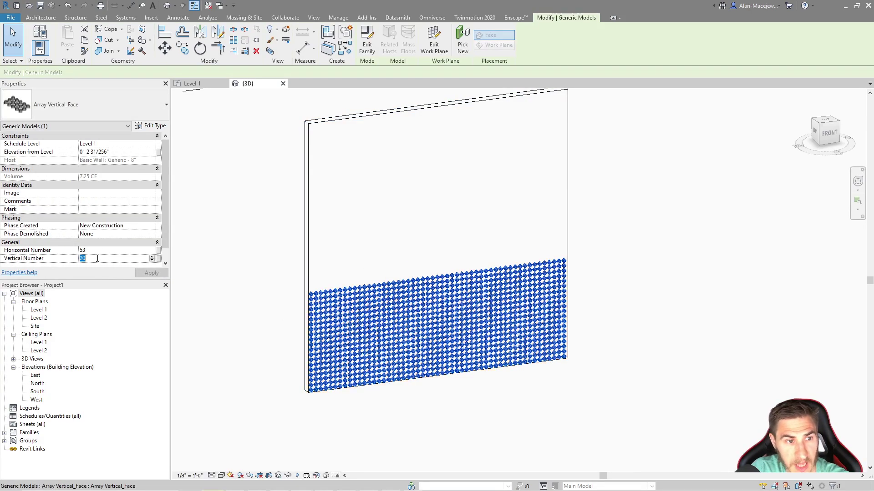
type("53")
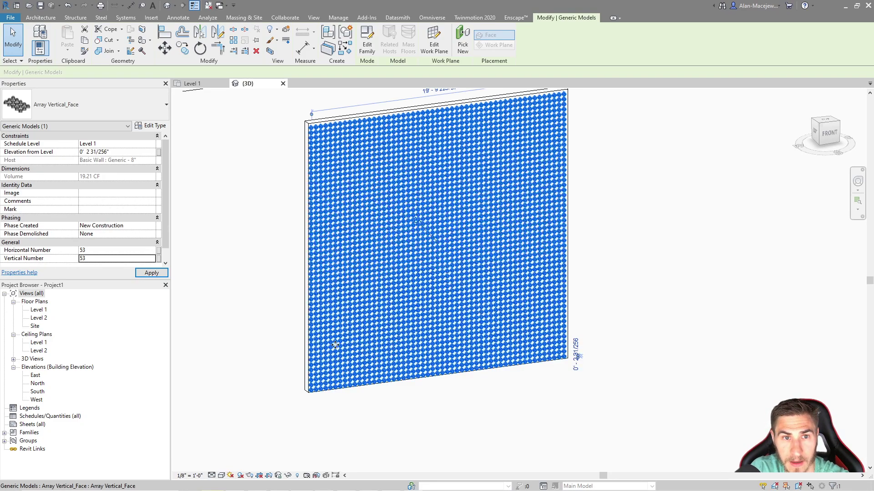
left_click(706, 267)
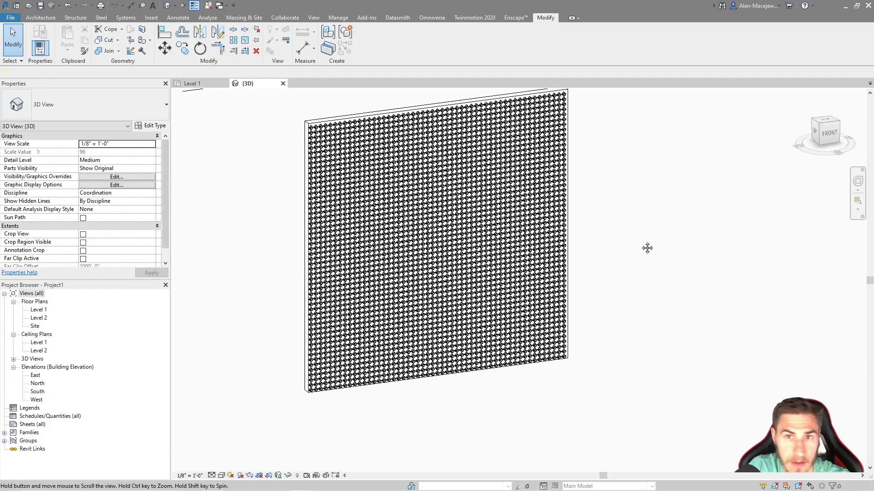
Pan the view and briefly select, then deselect, the peg array on the wall
middle_click_drag(648, 248, 640, 244)
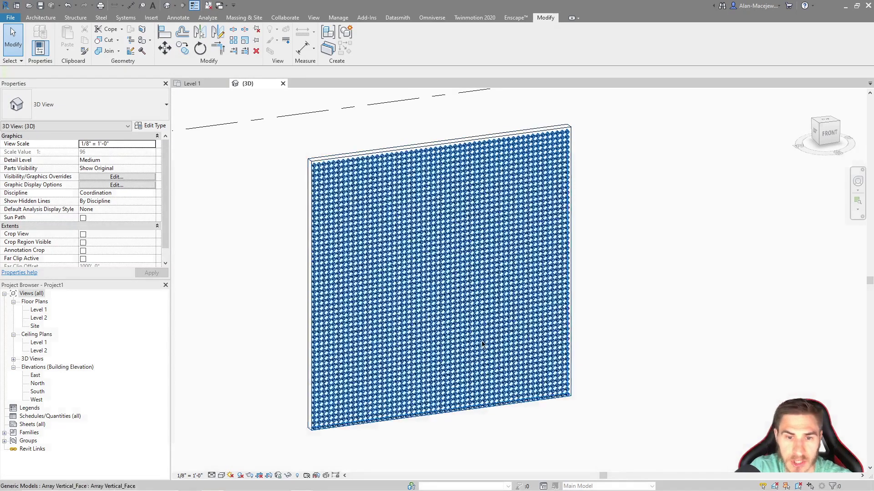
scroll(362, 432, "up", 5)
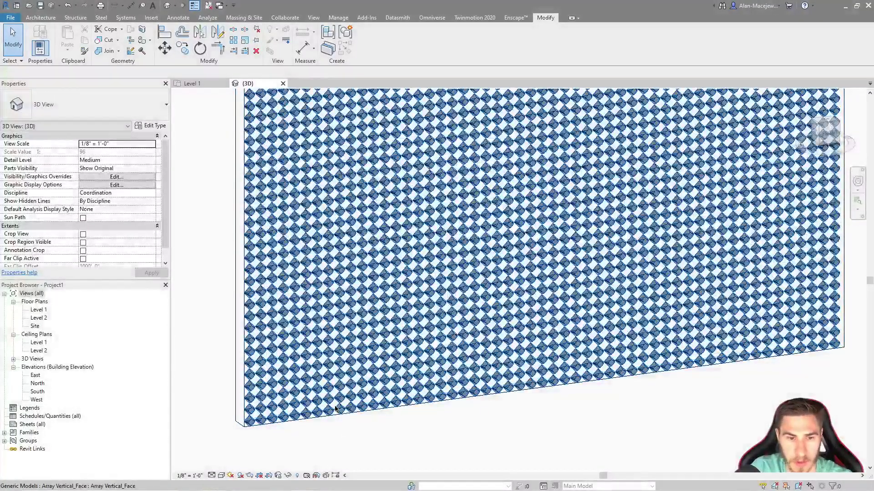
left_click(335, 409)
scroll(281, 395, "down", 4)
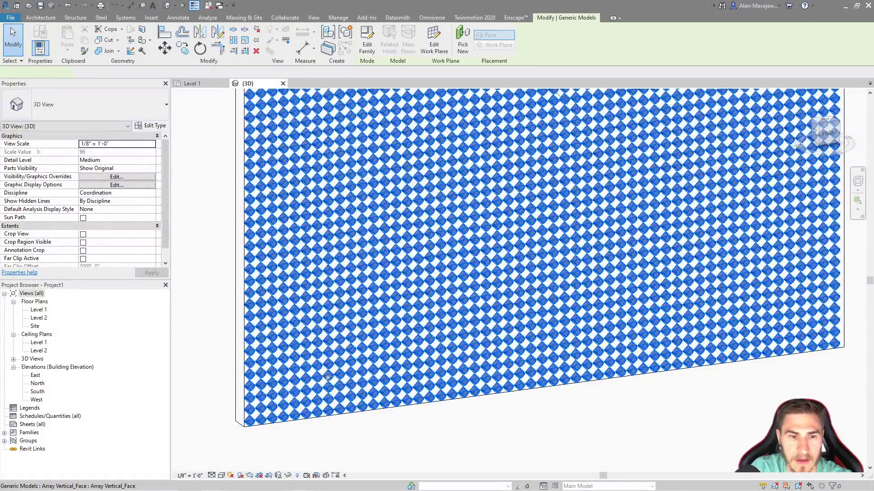
left_click(534, 423)
scroll(476, 314, "down", 2)
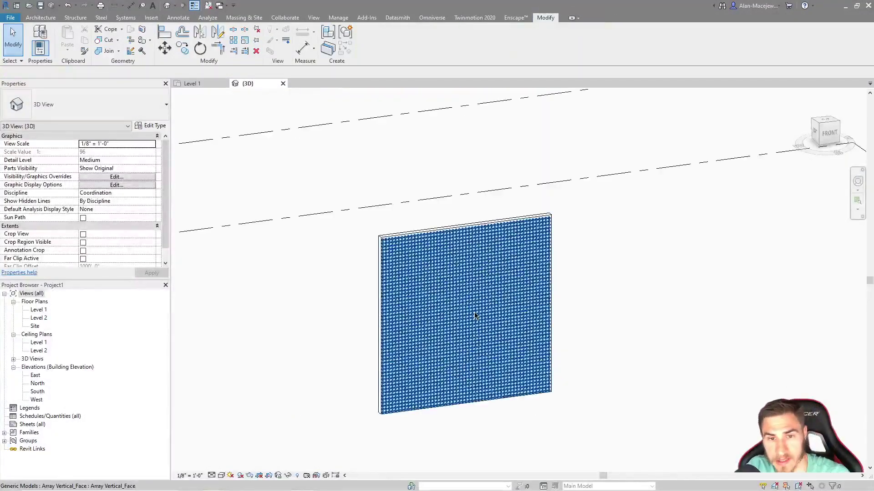
Create a floor from a two-corner rectangle boundary in front of the wall and finish it
left_click(41, 17)
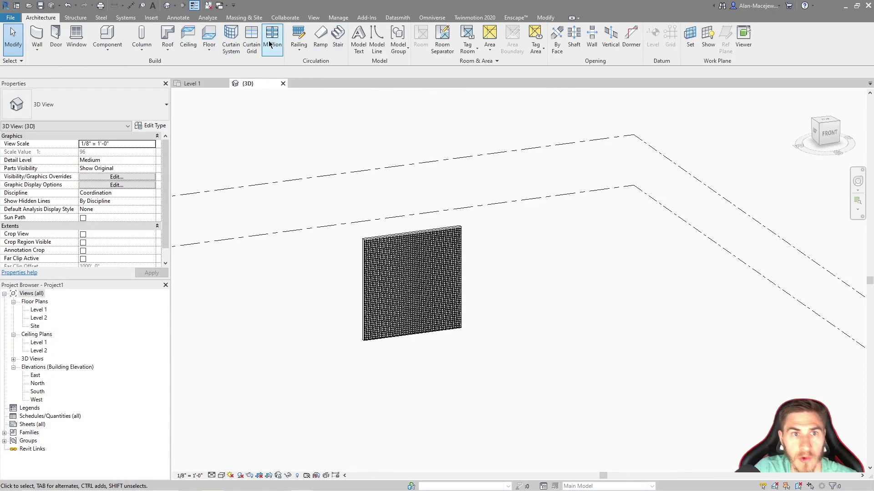
left_click(209, 36)
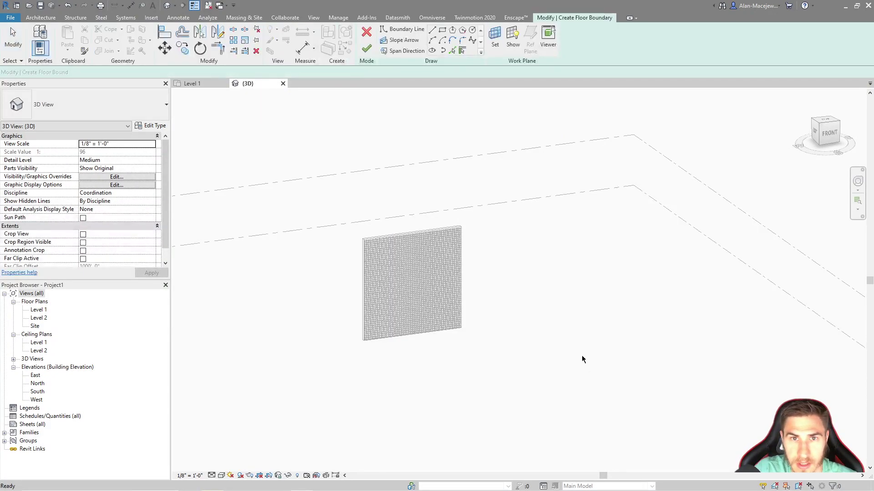
left_click(441, 30)
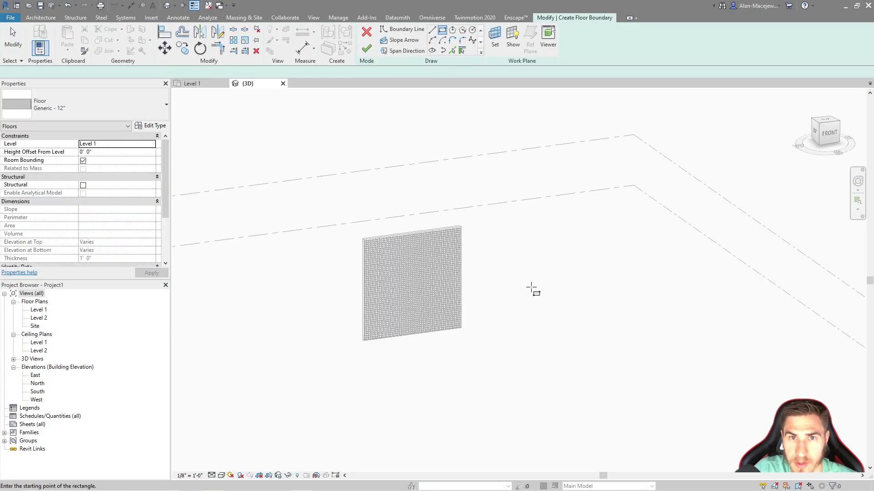
left_click(588, 321)
left_click(443, 412)
left_click(366, 49)
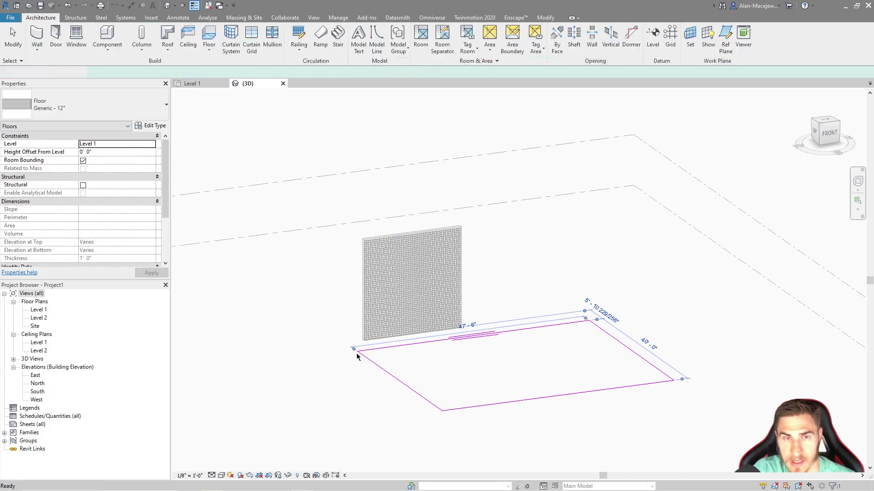
key("Escape")
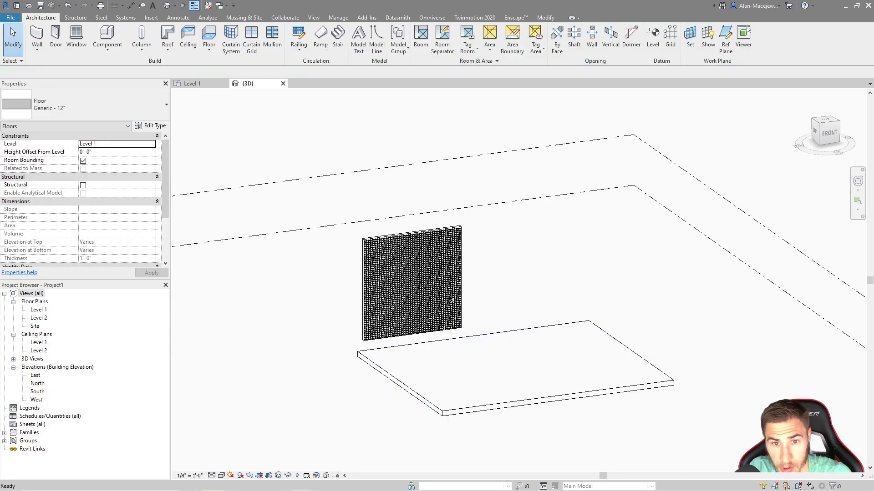
Try moving the peg array onto the floor with Pick New (PN), then cancel, leaving it on the wall
left_click(450, 299)
scroll(451, 298, "up", 3)
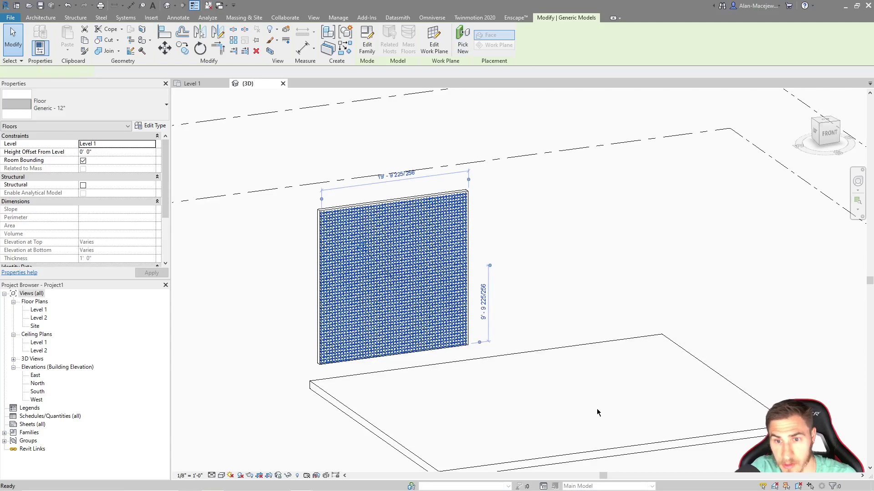
key("p")
key("n")
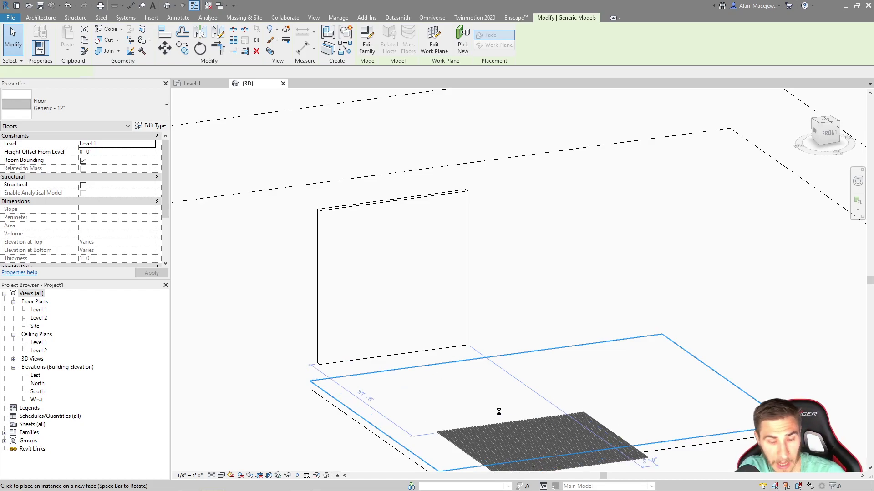
left_click(555, 417)
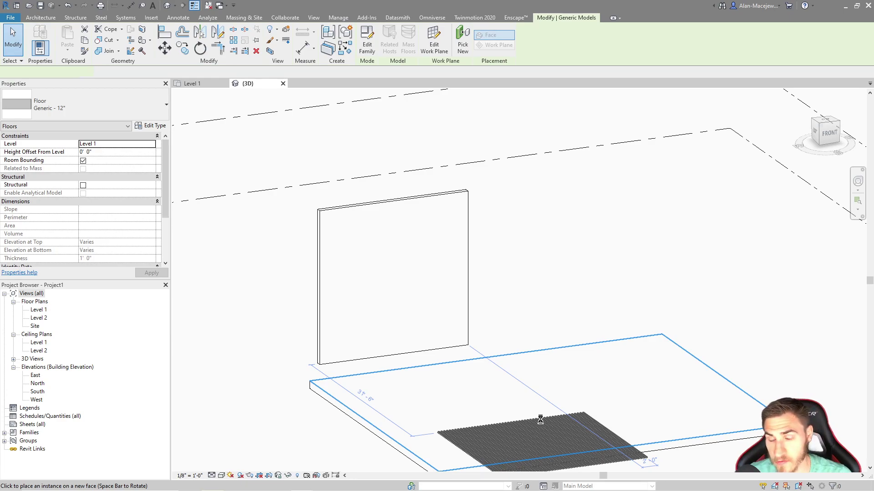
key("Escape")
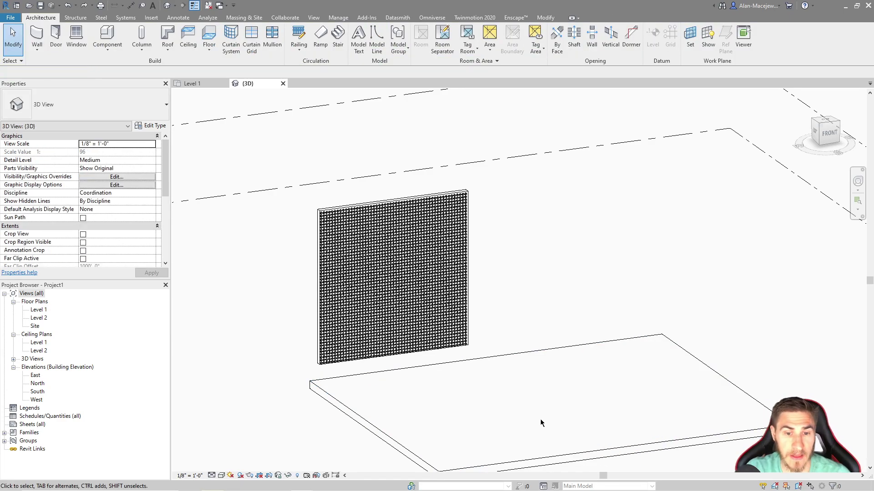
scroll(357, 314, "up", 5)
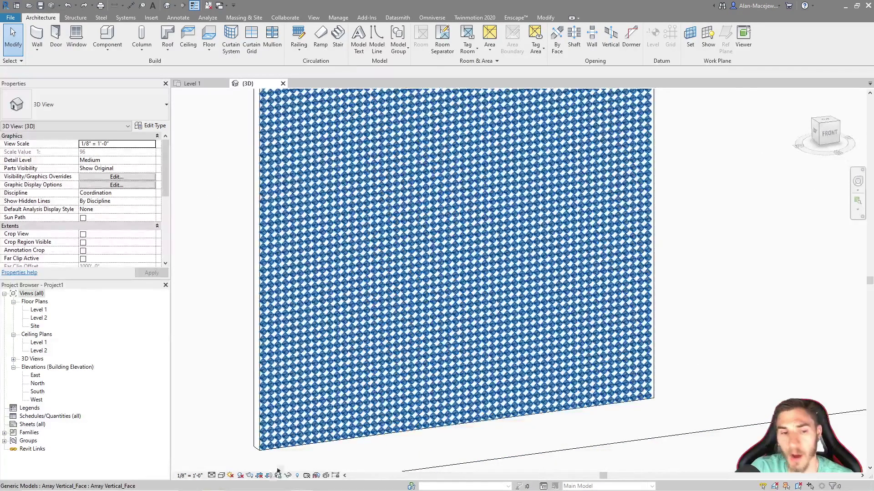
scroll(333, 358, "up", 3)
scroll(333, 358, "down", 3)
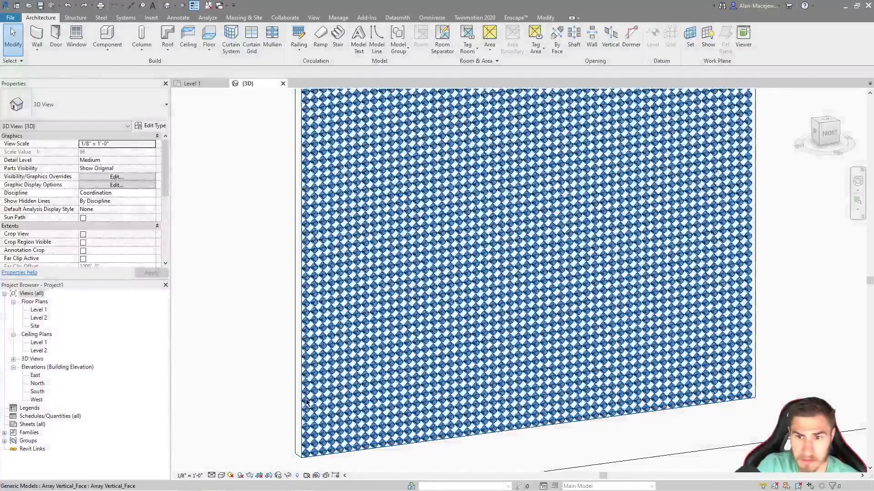
scroll(292, 396, "down", 2)
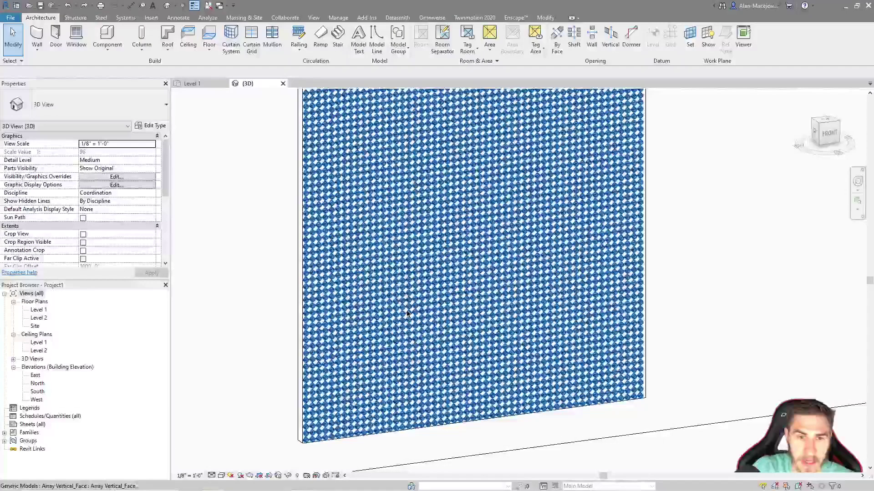
middle_click_drag(663, 289, 734, 313, "shift")
scroll(734, 313, "down", 2)
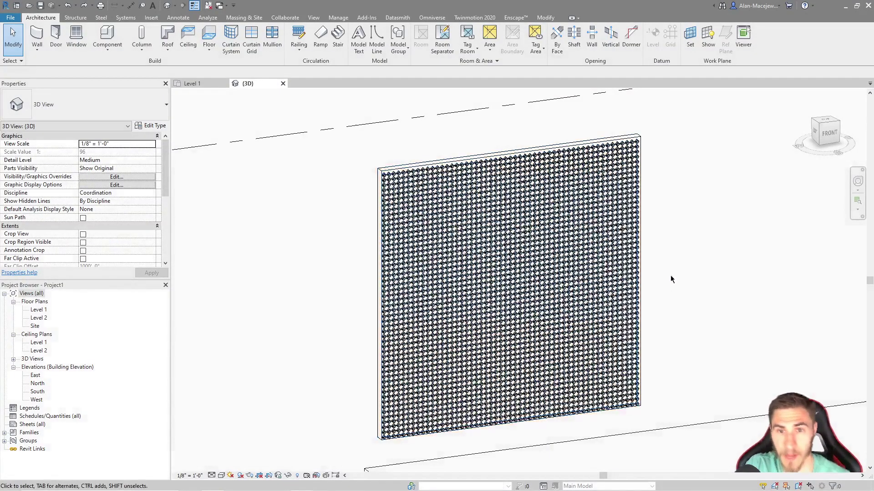
left_click(583, 321)
left_click(690, 318)
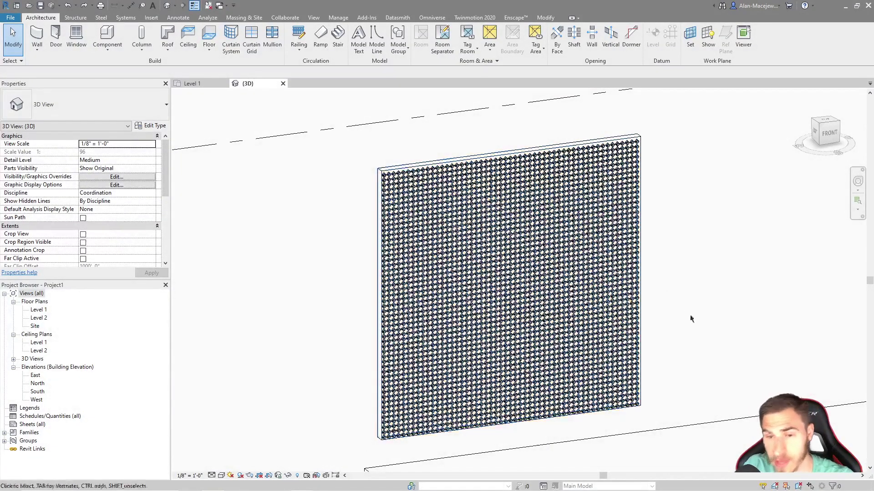
middle_click_drag(663, 341, 701, 335, "shift")
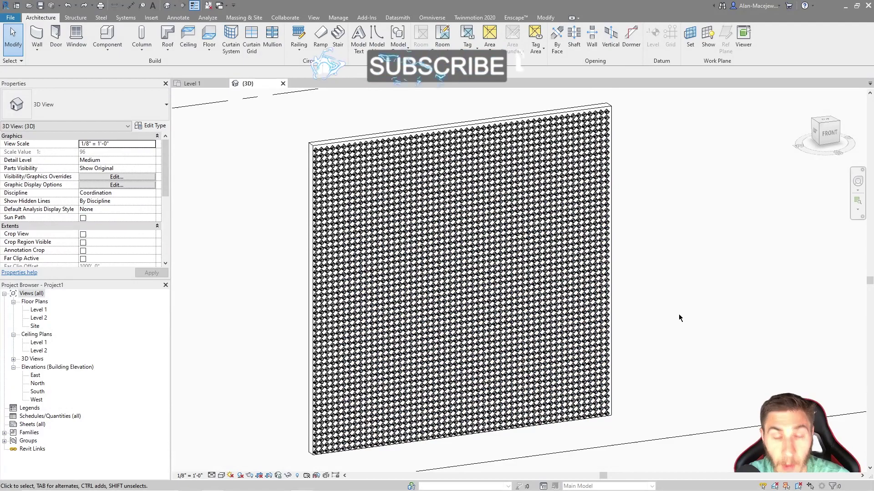